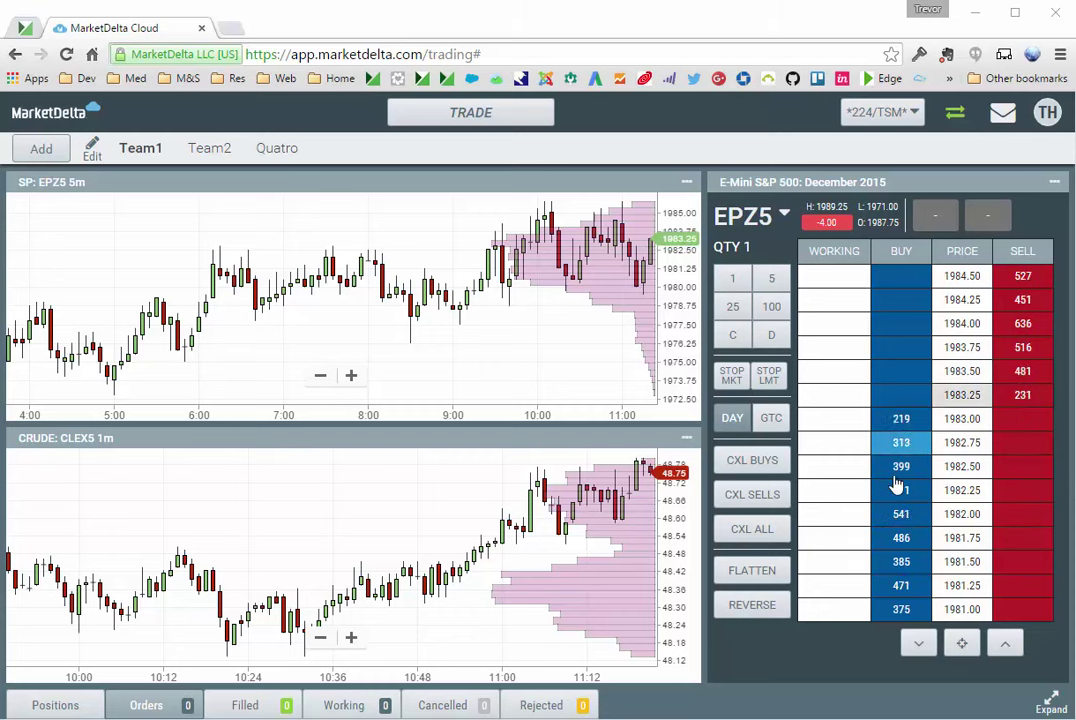
Place and cancel a one-lot EPZ5 buy at 1981.75, then a sell at 1987.50
click(902, 538)
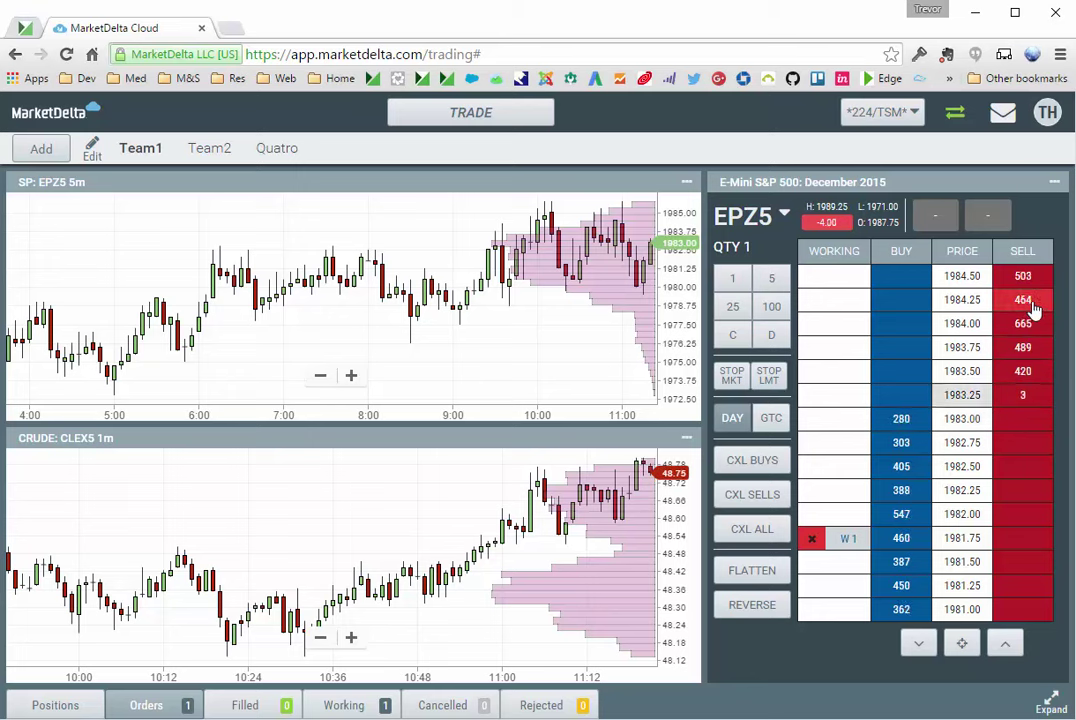
click(812, 538)
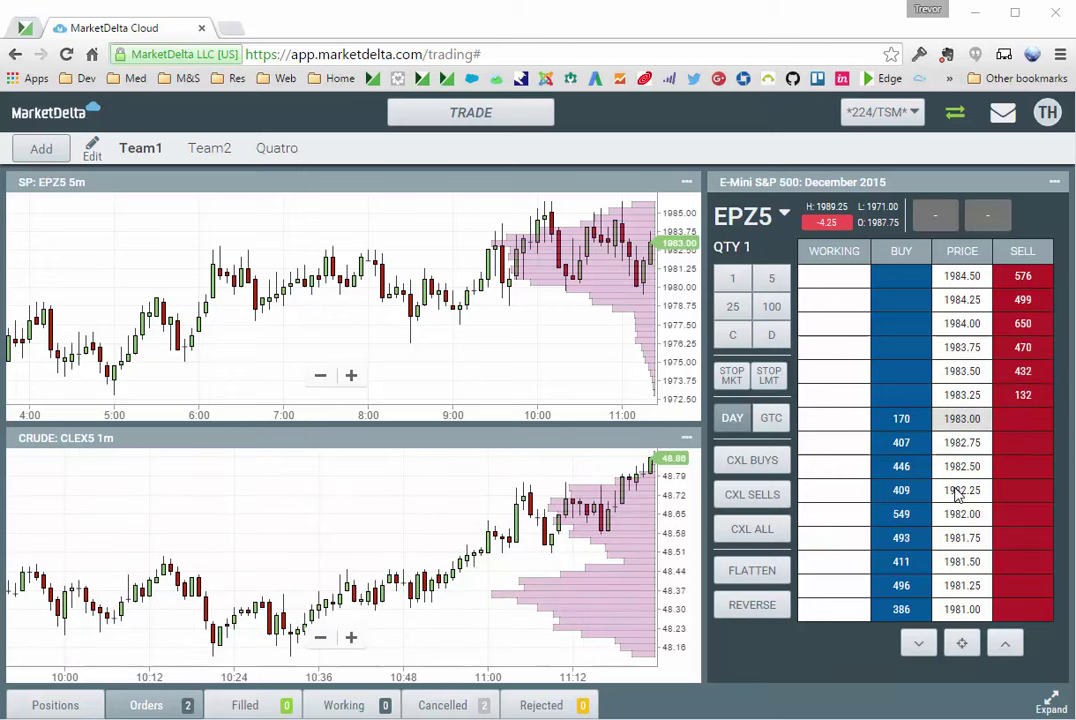
click(919, 646)
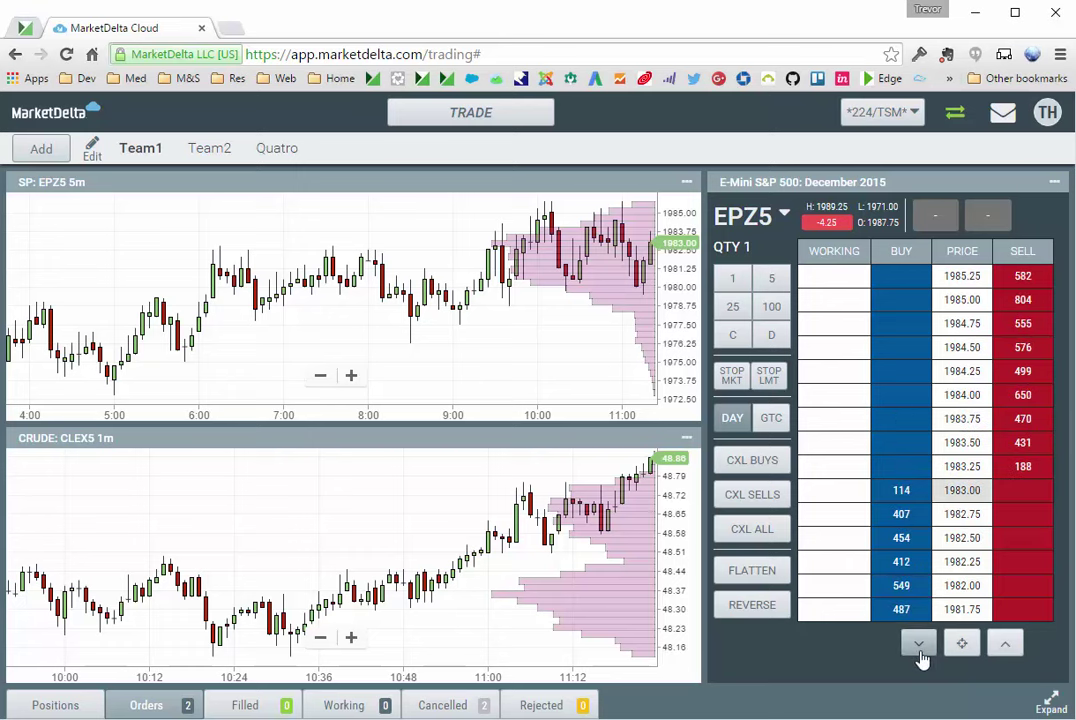
click(920, 648)
click(920, 648)
click(920, 648)
click(920, 648)
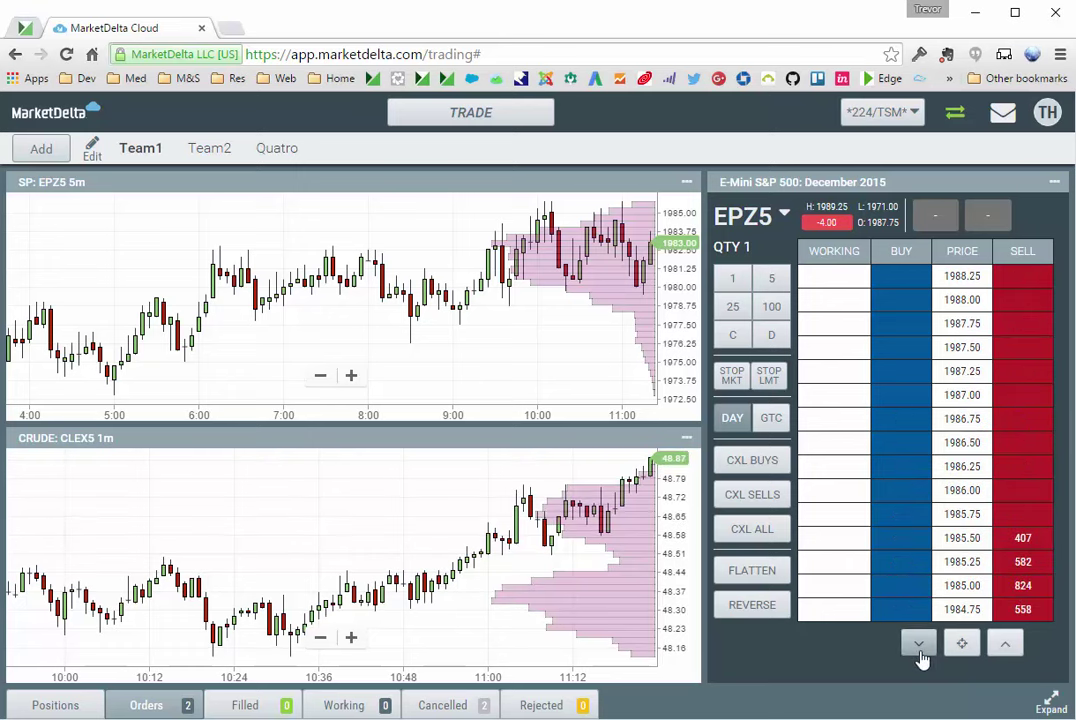
click(1026, 352)
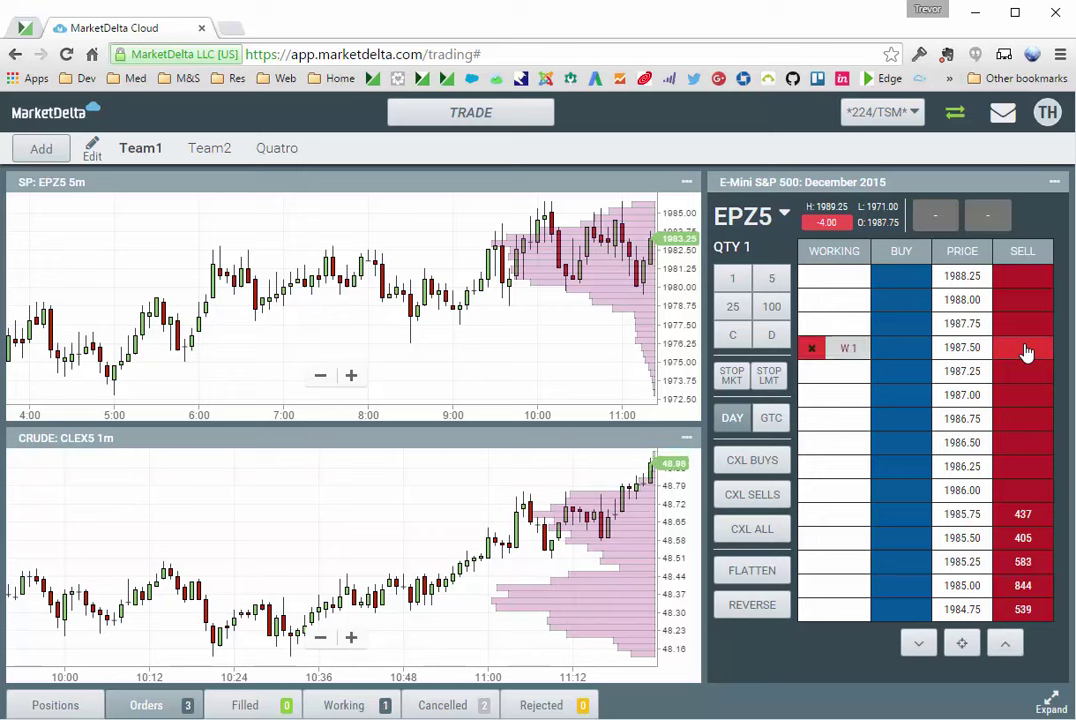
click(811, 348)
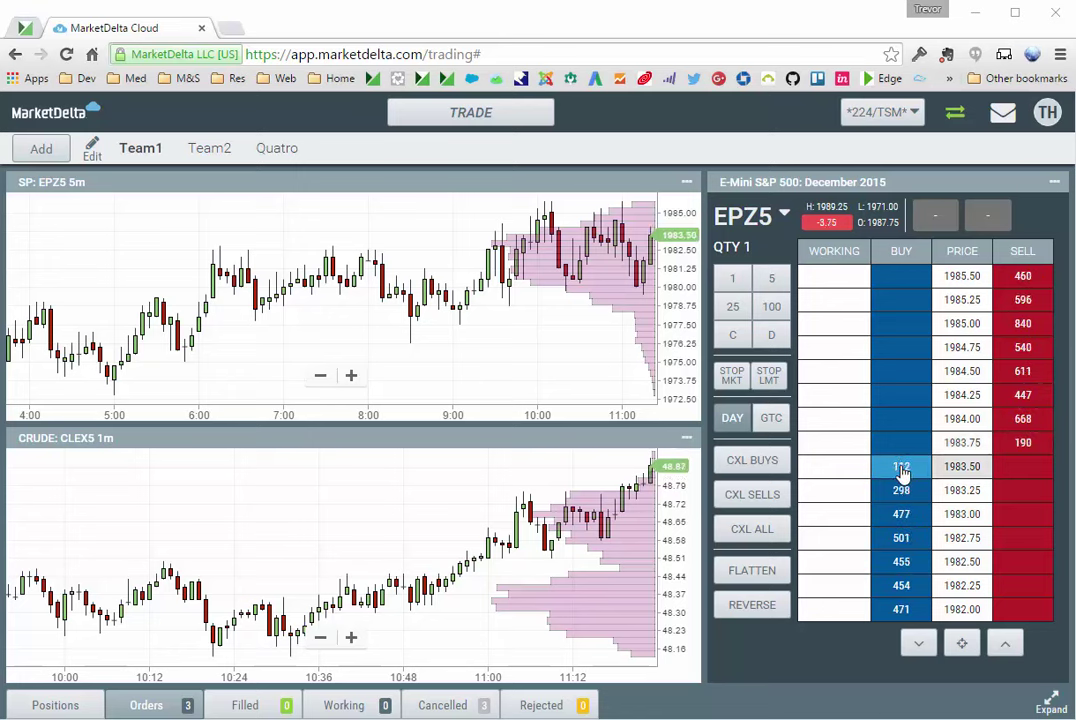
Buy one EPZ5 contract above the market, then sell it back at 1982.75 to go flat
click(889, 384)
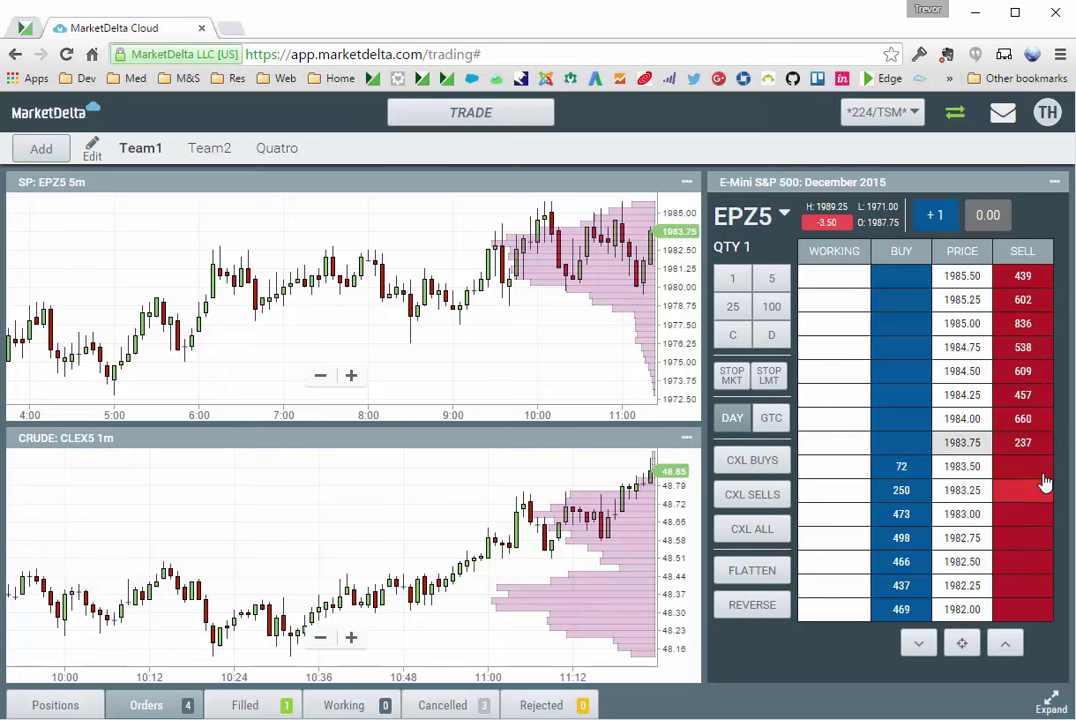
click(1030, 540)
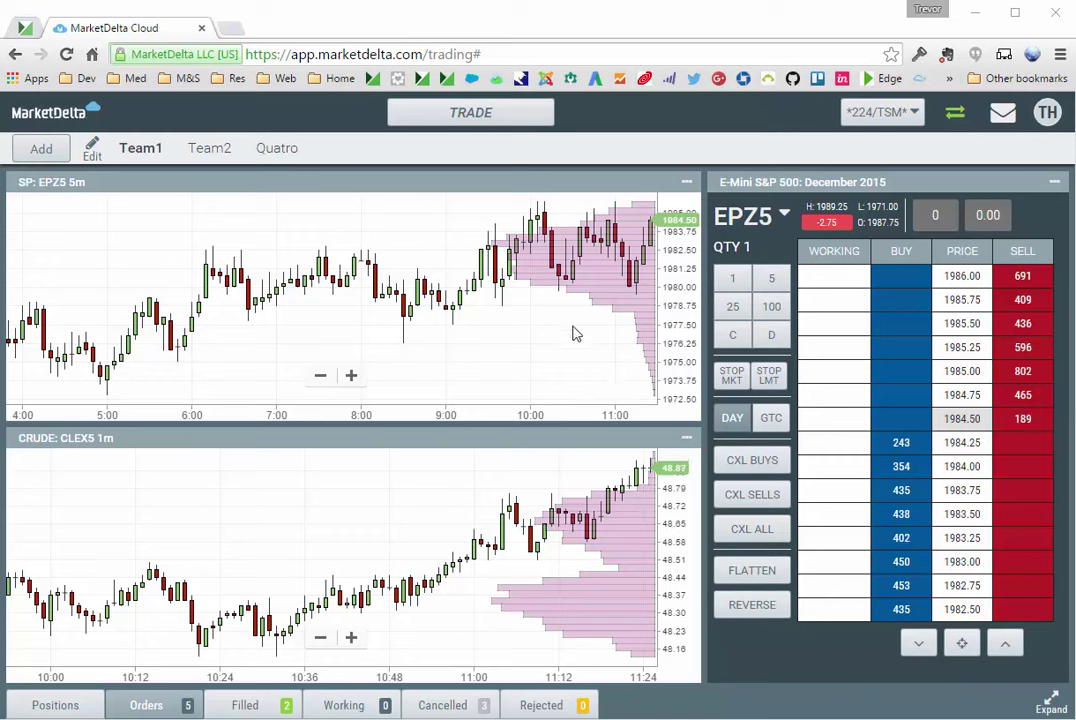
Switch the order ticket to CLEX5 and send a one-lot market buy
click(471, 116)
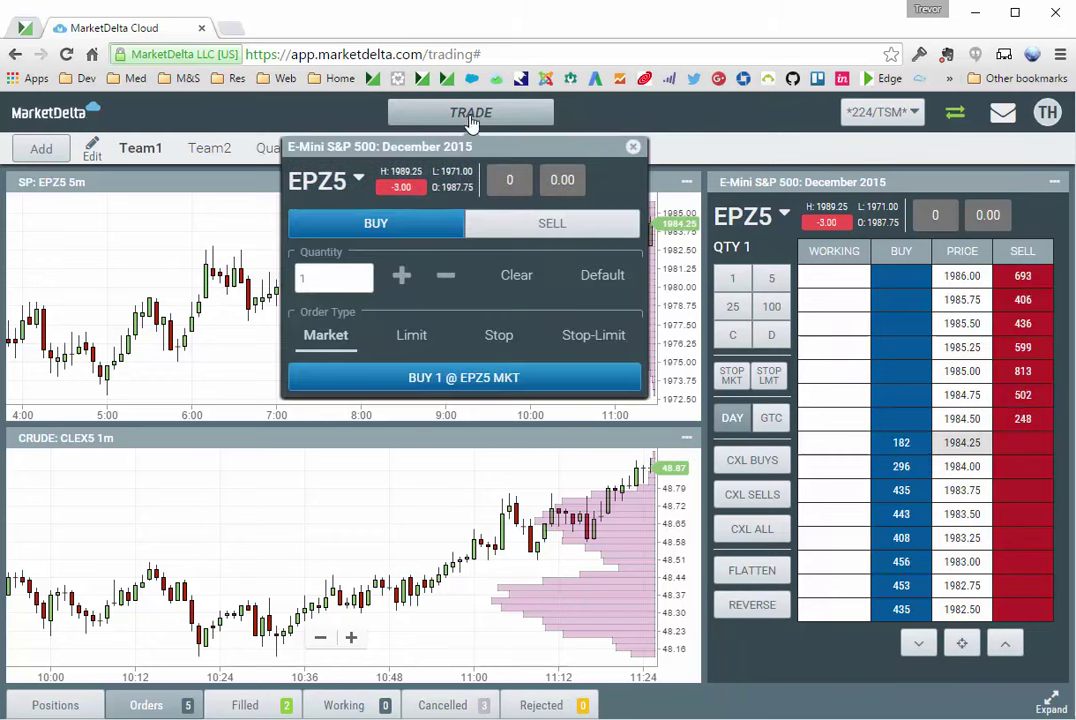
click(318, 182)
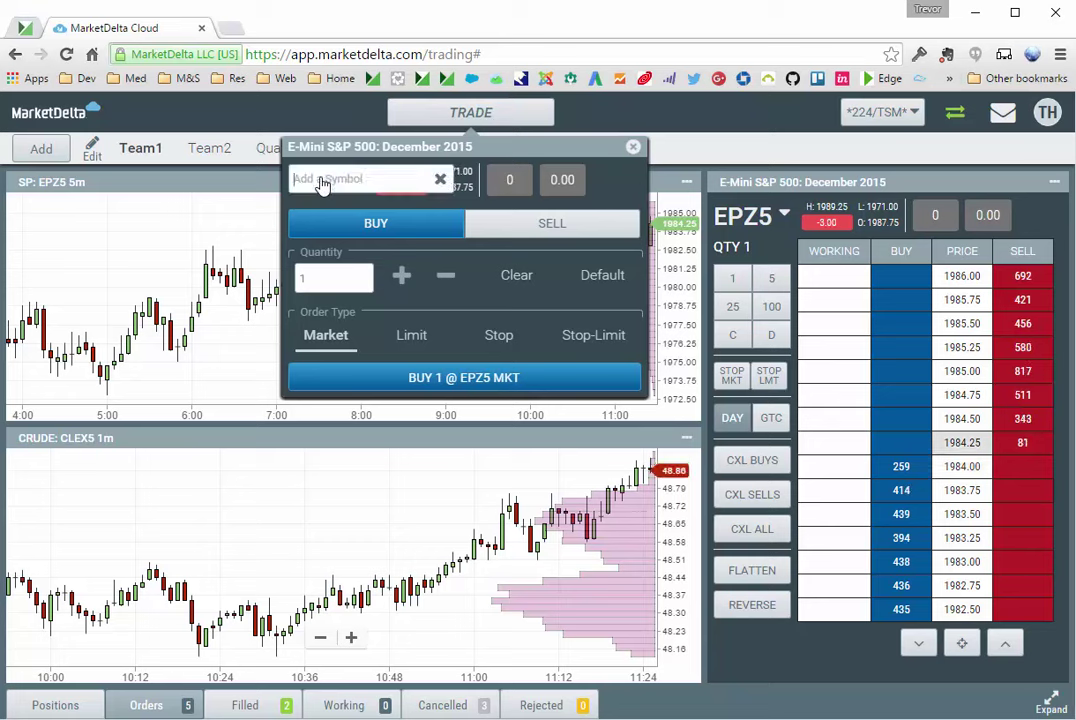
text(cle)
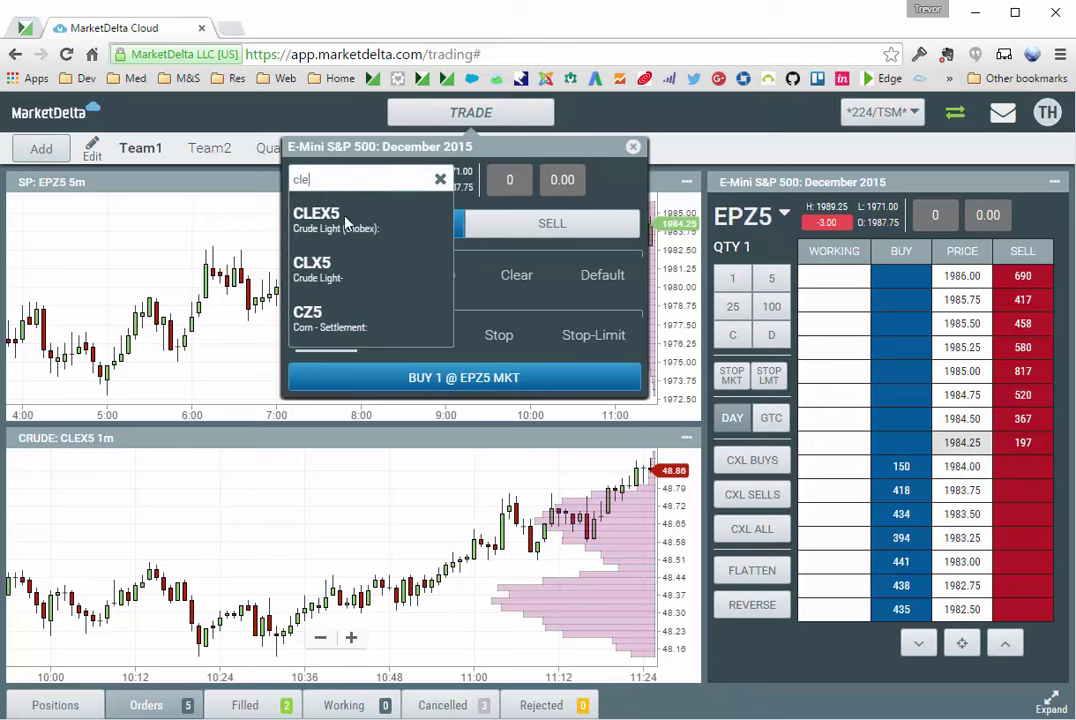
click(345, 220)
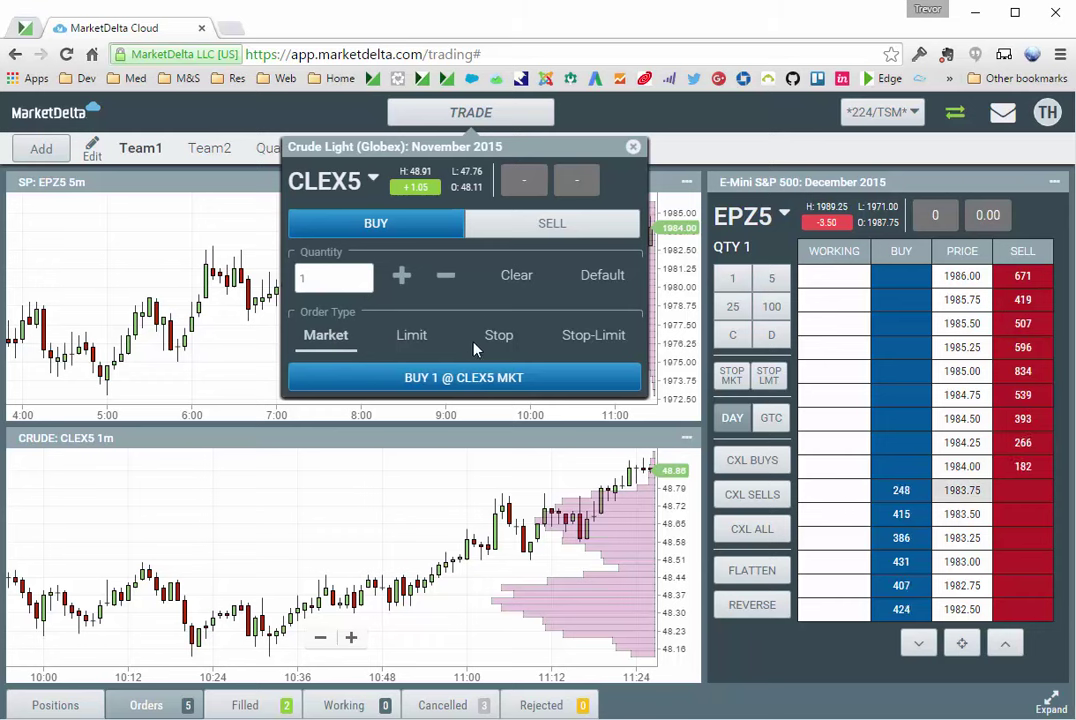
click(413, 345)
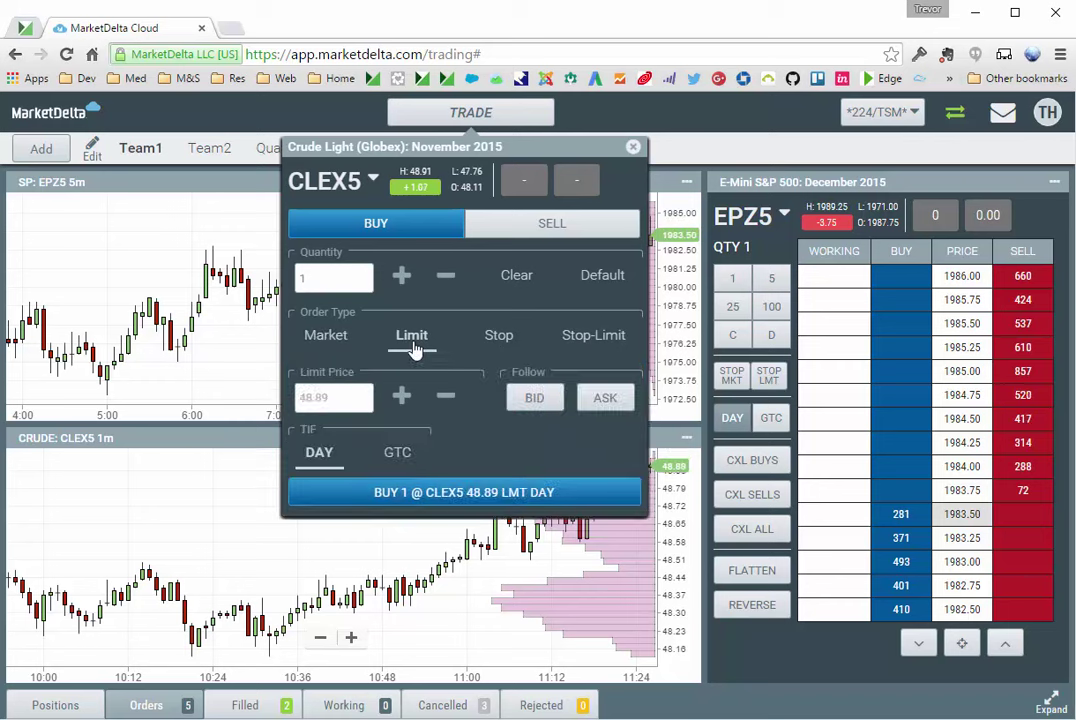
click(340, 343)
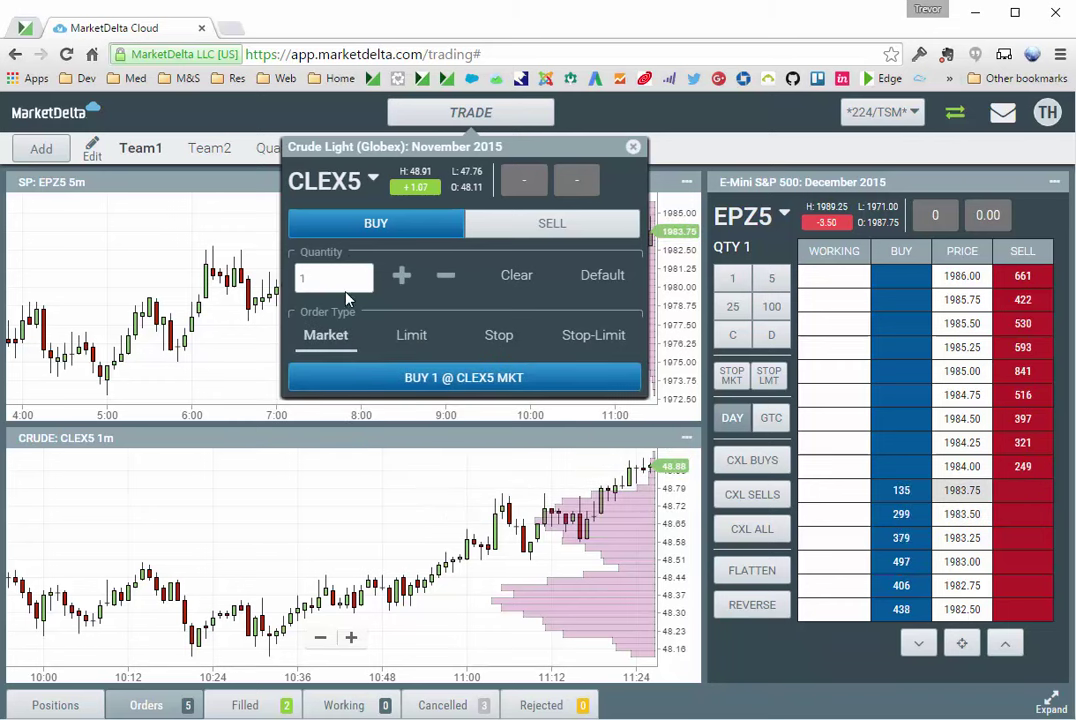
click(436, 386)
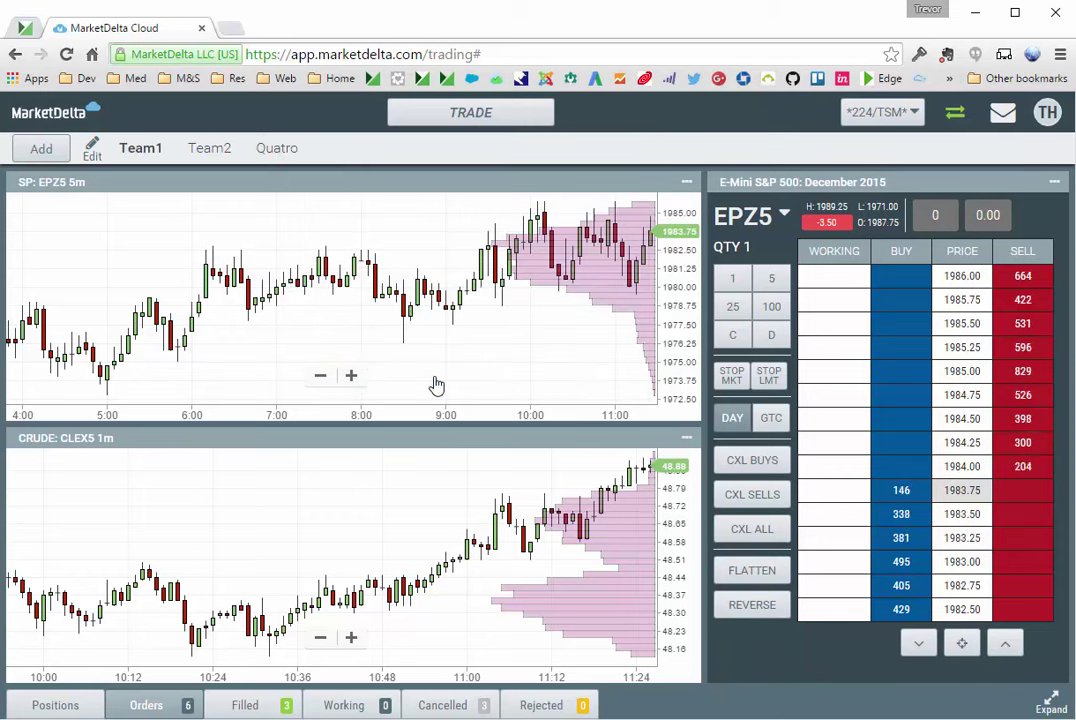
Show the Positions table and sell the one CLEX5 contract at market to close it
click(55, 705)
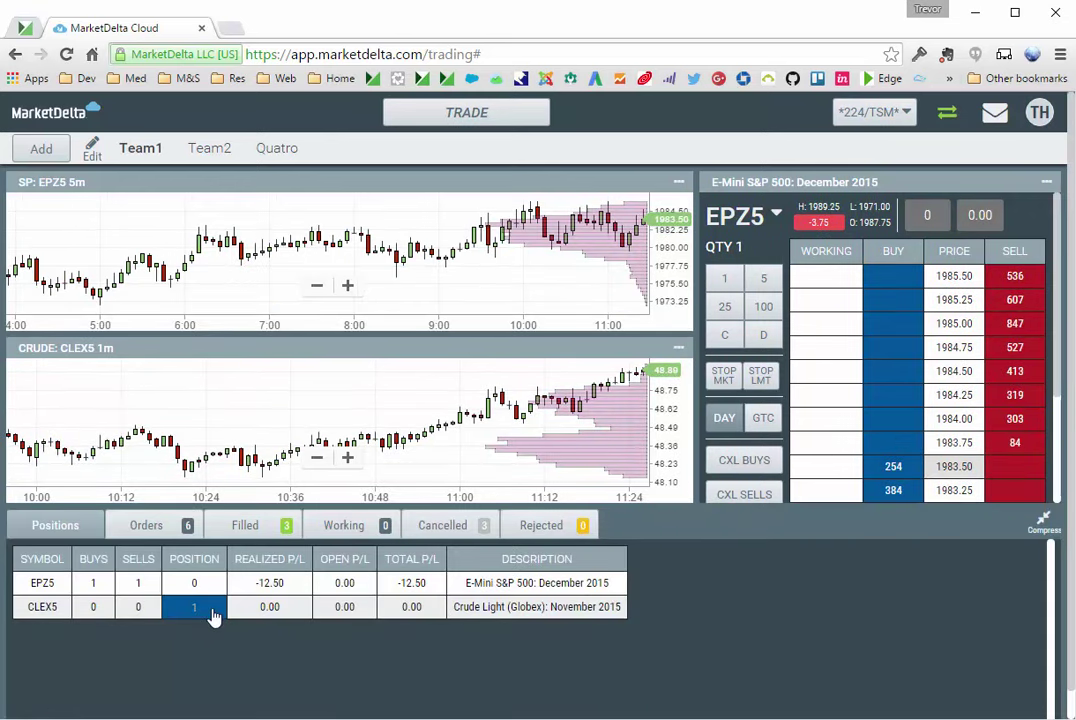
click(486, 116)
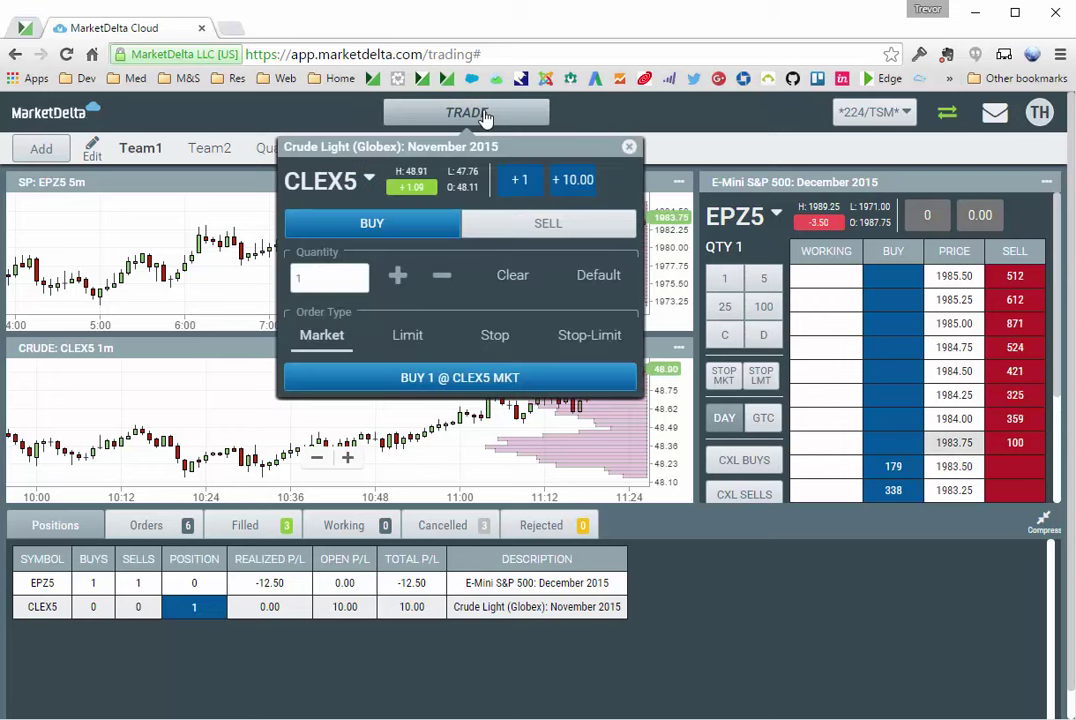
click(506, 225)
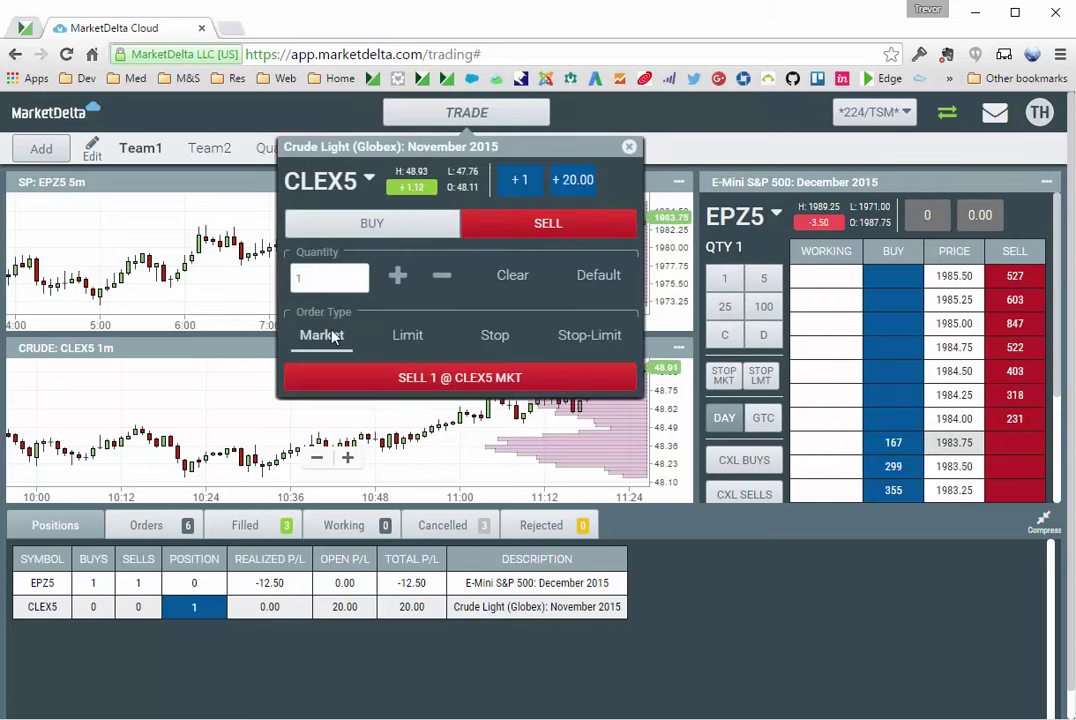
click(419, 388)
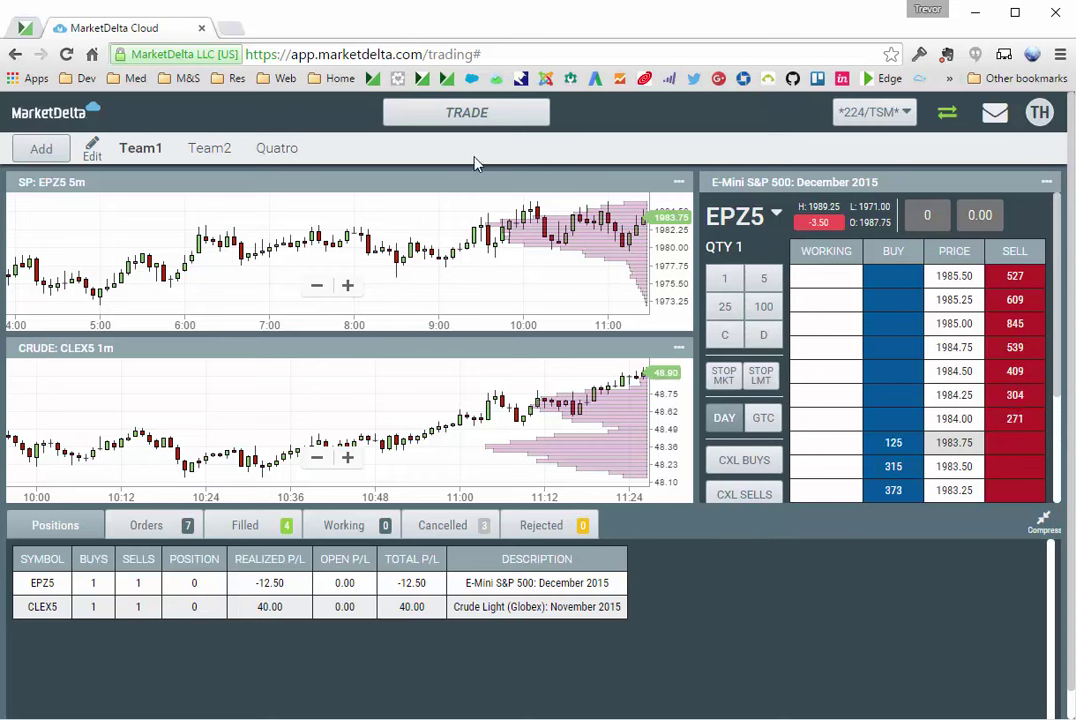
Submit a one-lot CLEX5 sell limit order, lowering the limit price two ticks
click(485, 119)
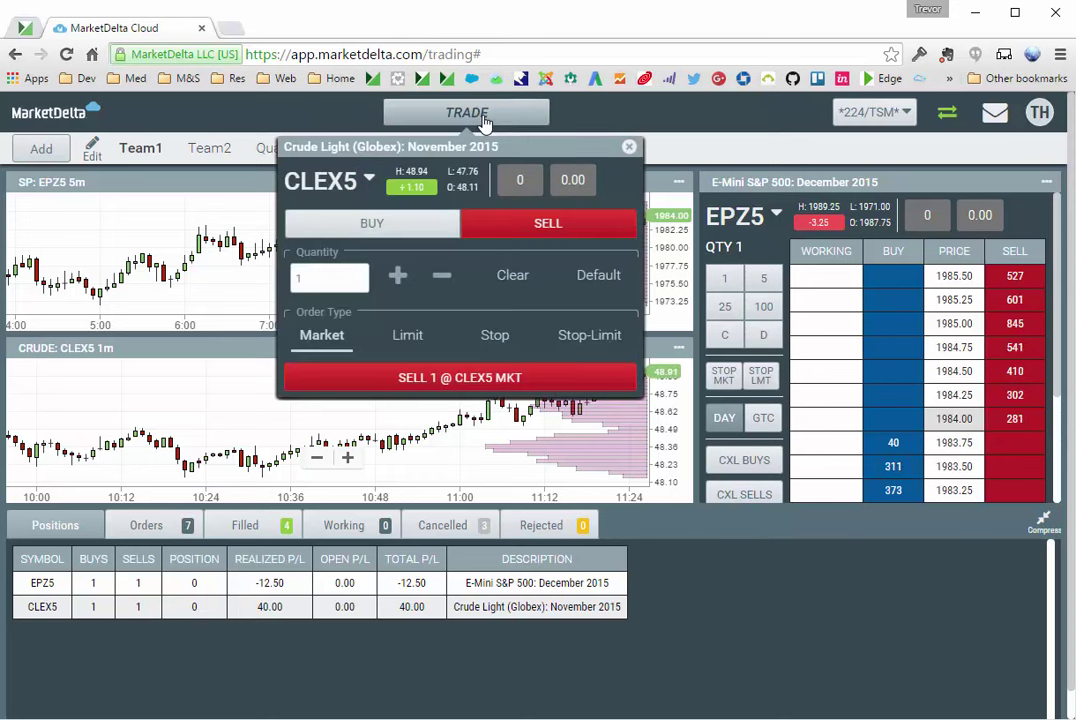
click(408, 340)
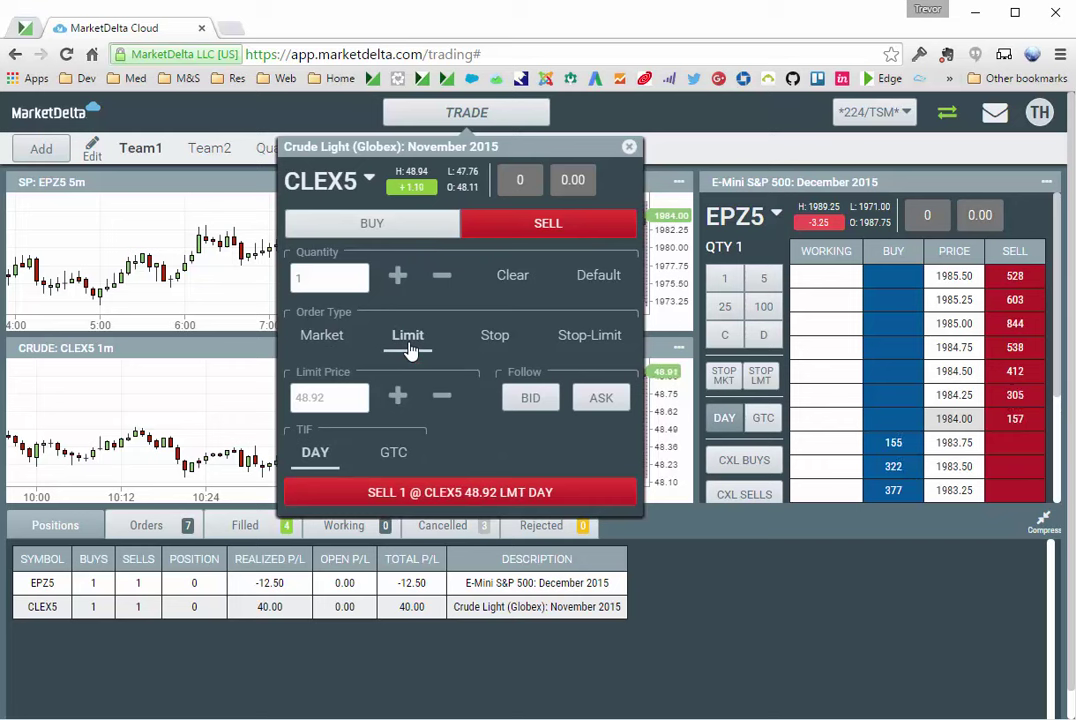
click(446, 403)
click(446, 403)
click(446, 403)
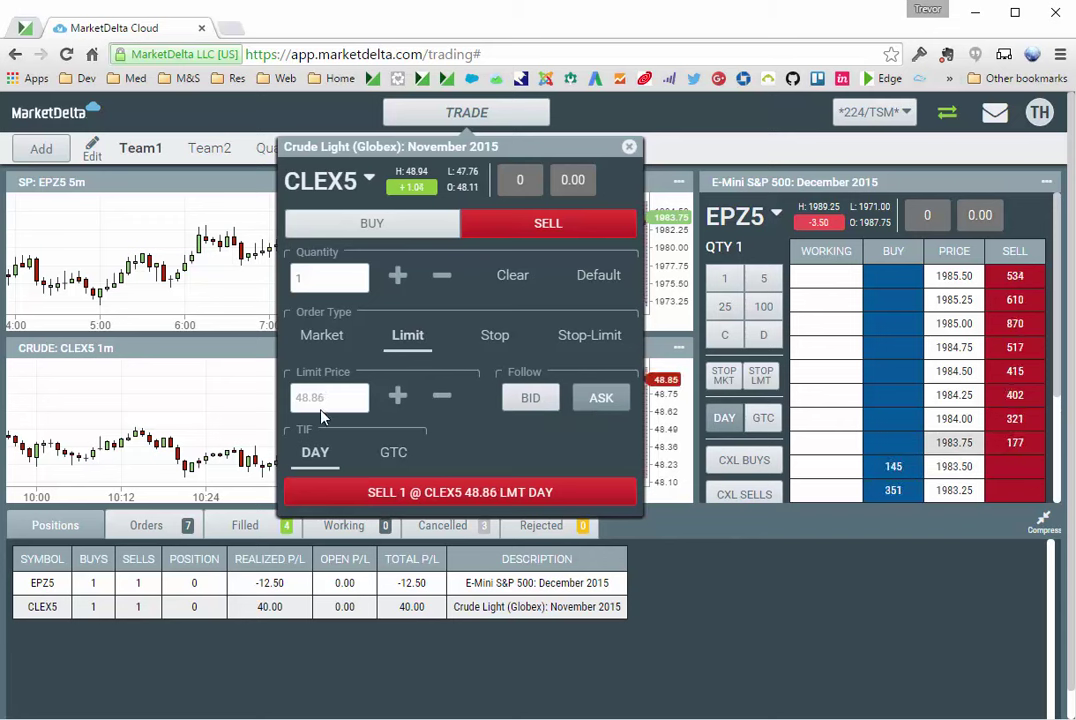
click(409, 495)
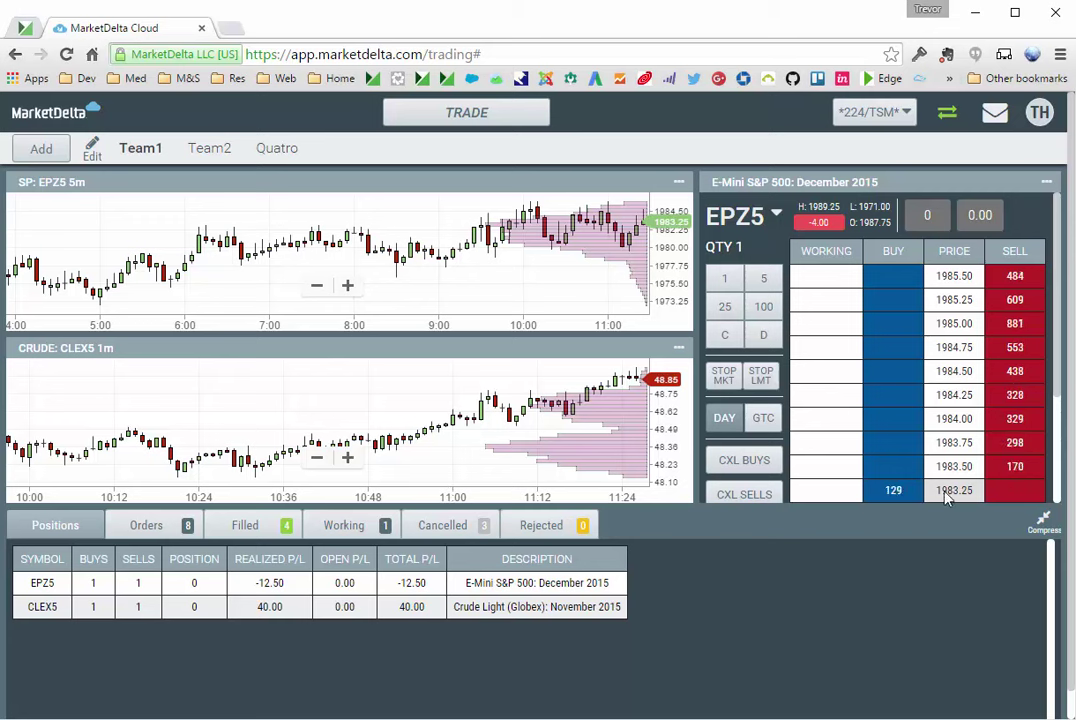
Review the Working, Filled and Positions order tabs
click(330, 530)
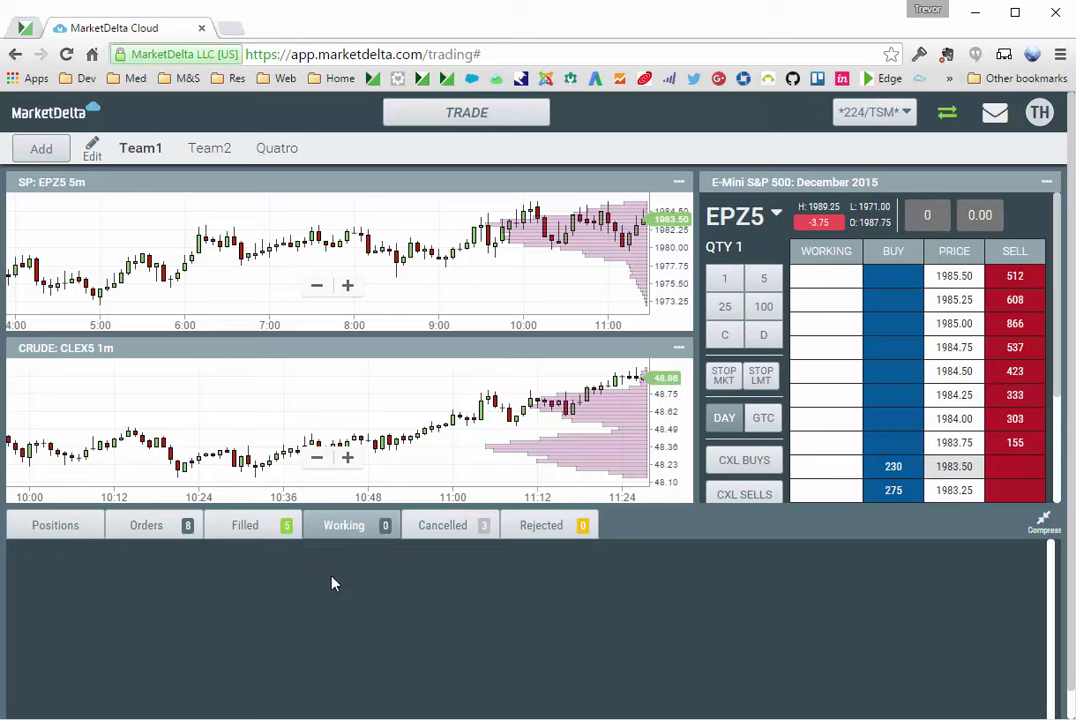
click(249, 528)
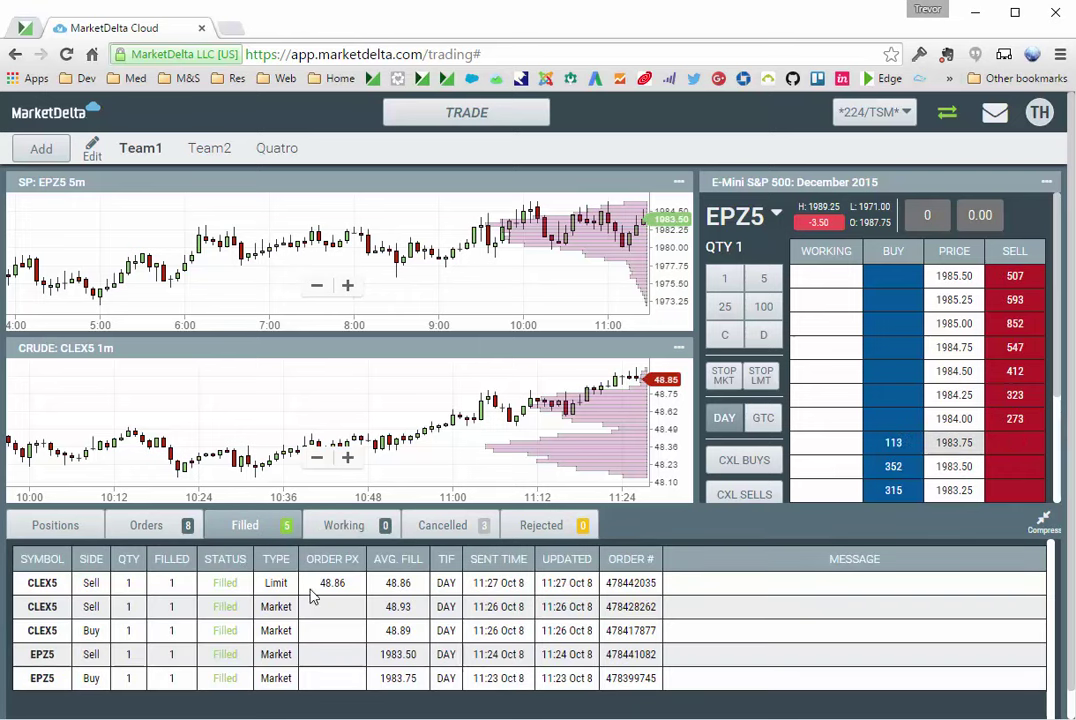
click(45, 525)
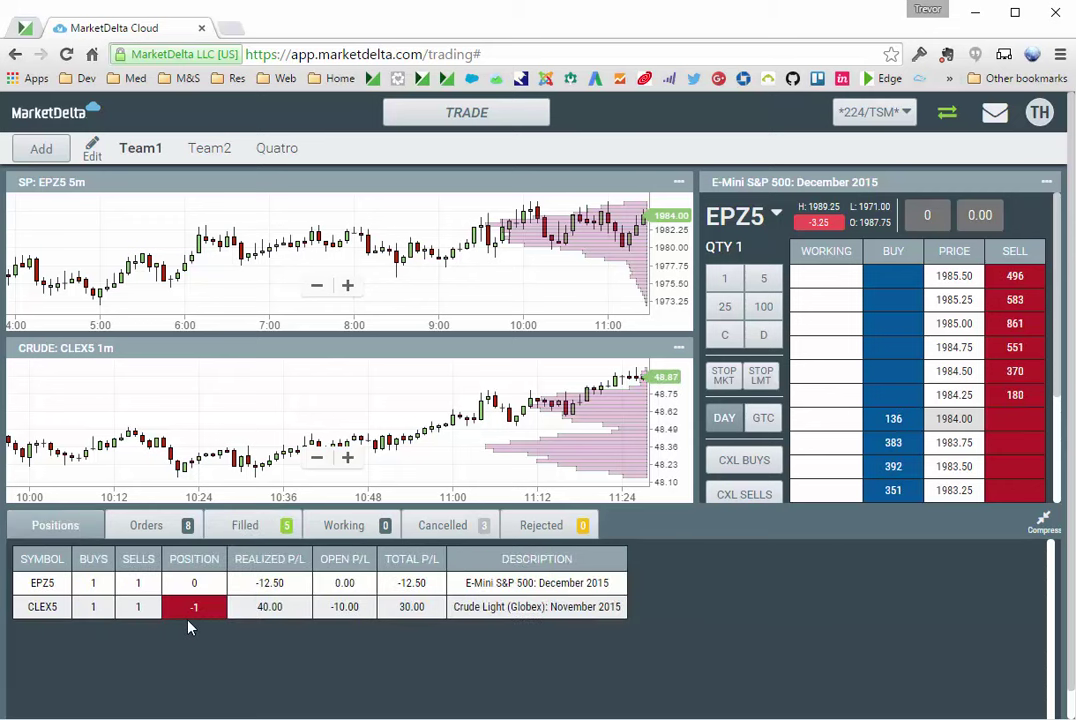
Submit BUY 1 CLEX5 at 48.91 LMT DAY from the trade ticket to flatten crude
click(477, 116)
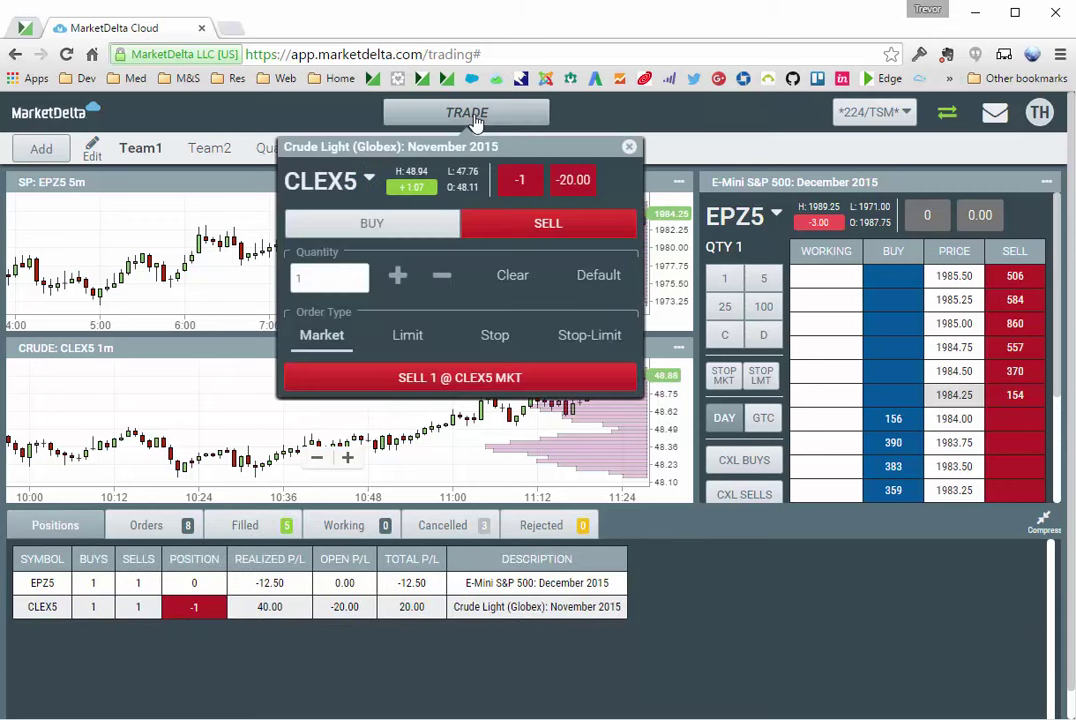
click(372, 228)
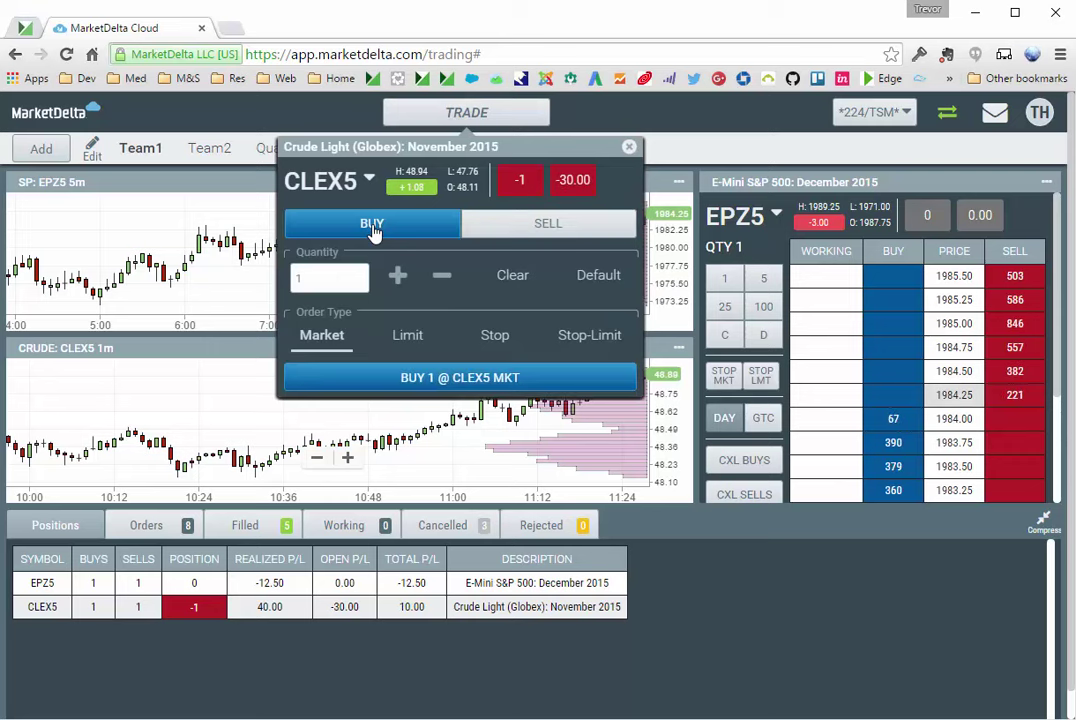
click(412, 342)
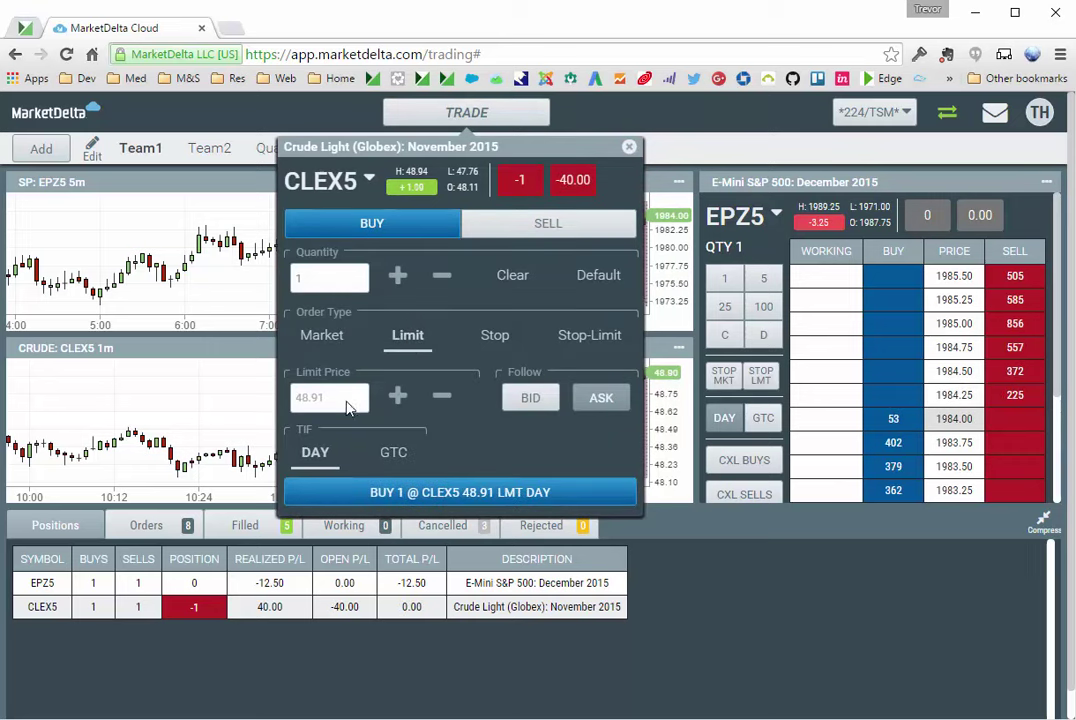
click(424, 494)
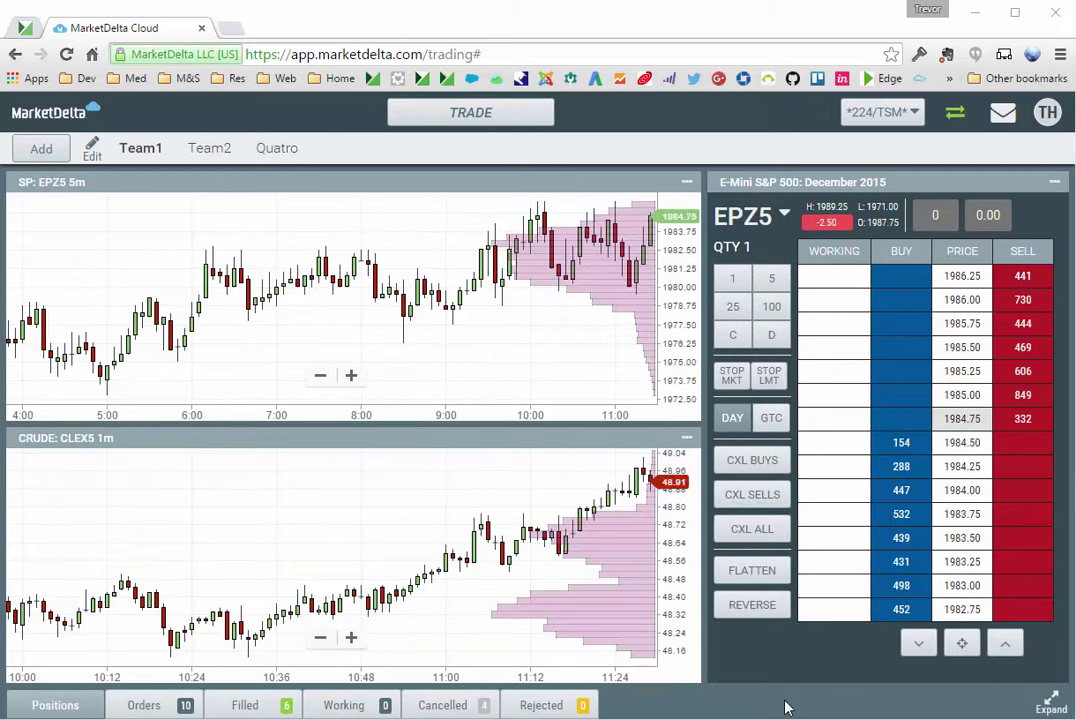
Collapse the order tables, place EPZ5 DOM orders at 1986.00 and 1983.50, then cancel 1983.50
drag(785, 510, 785, 703)
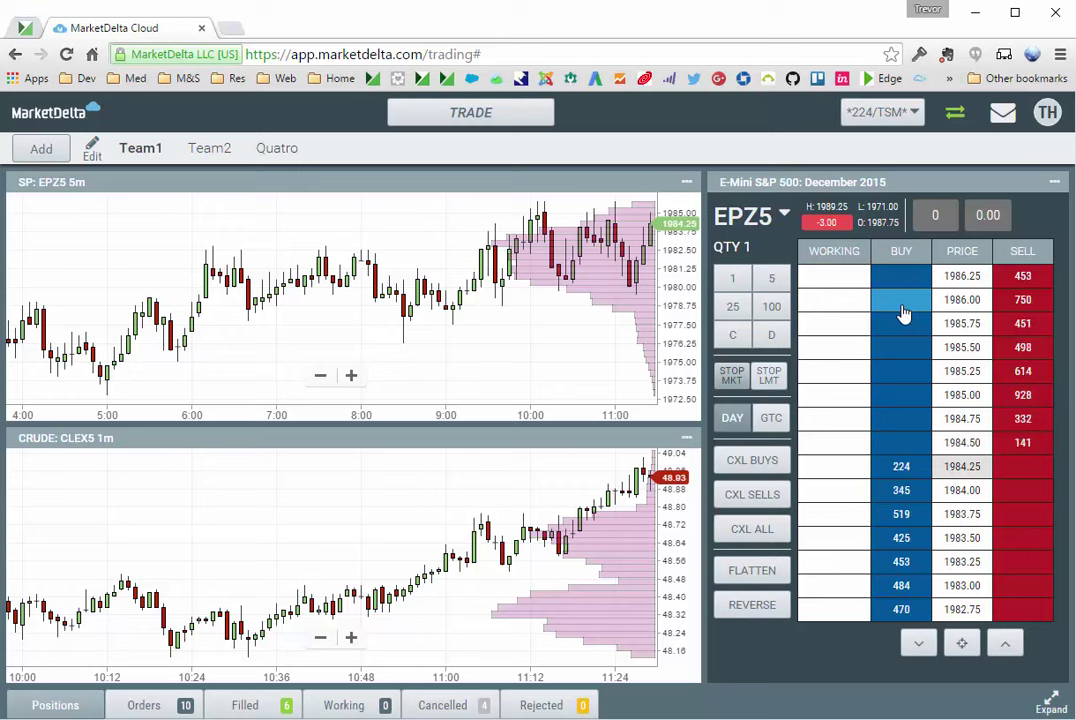
click(901, 310)
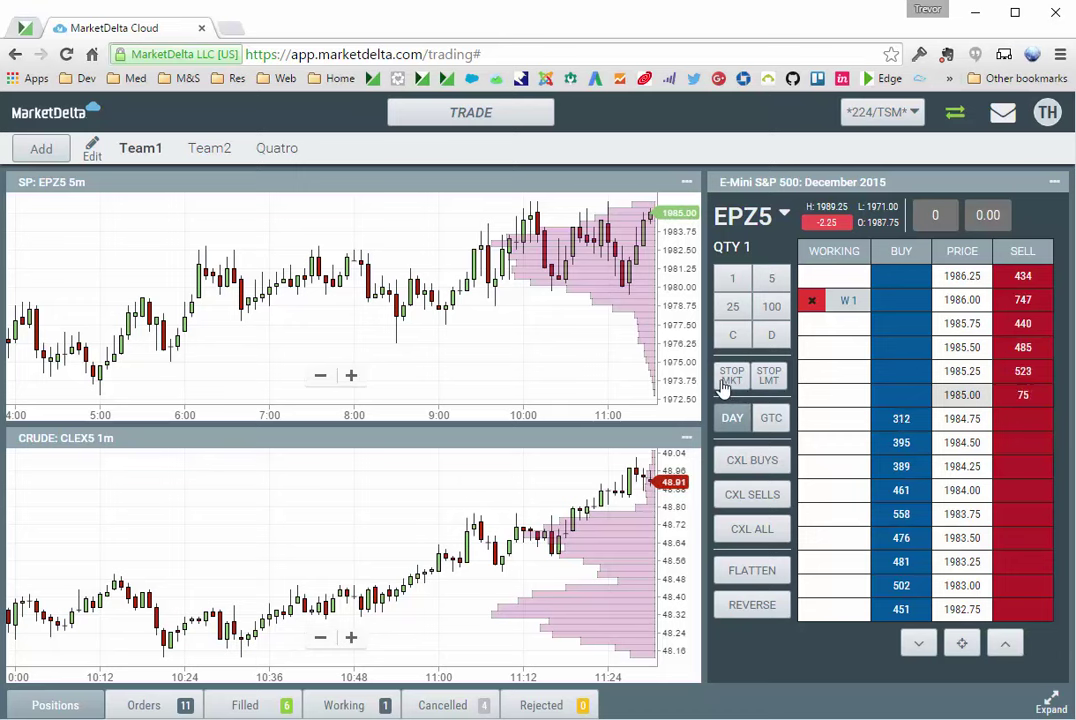
click(1017, 545)
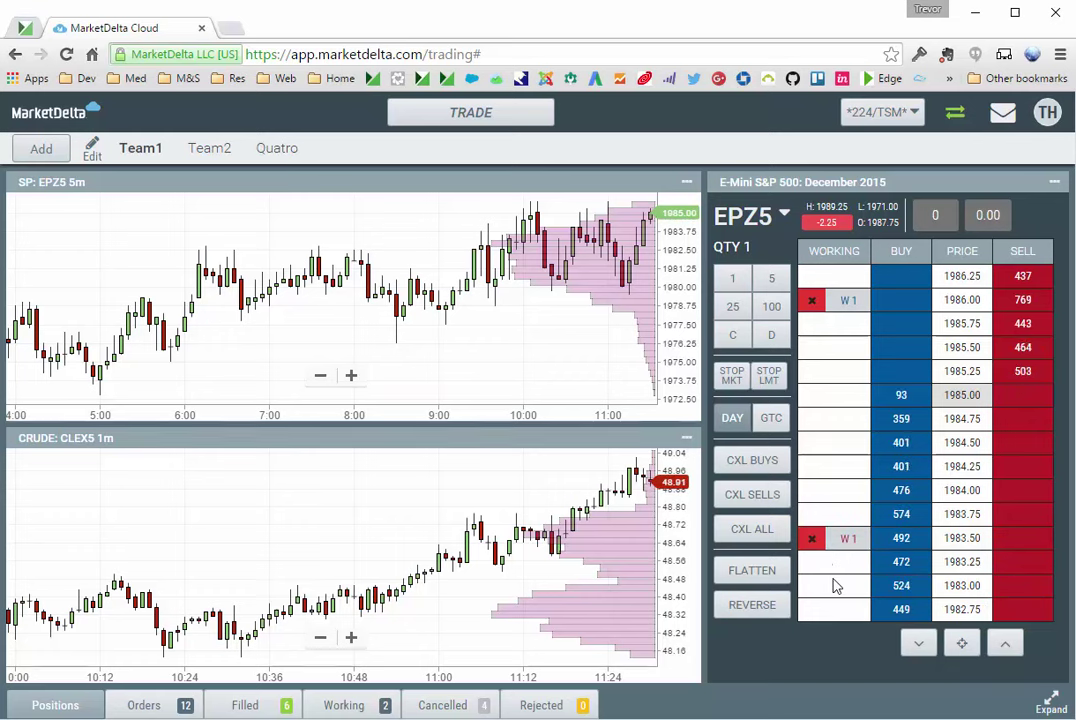
click(812, 541)
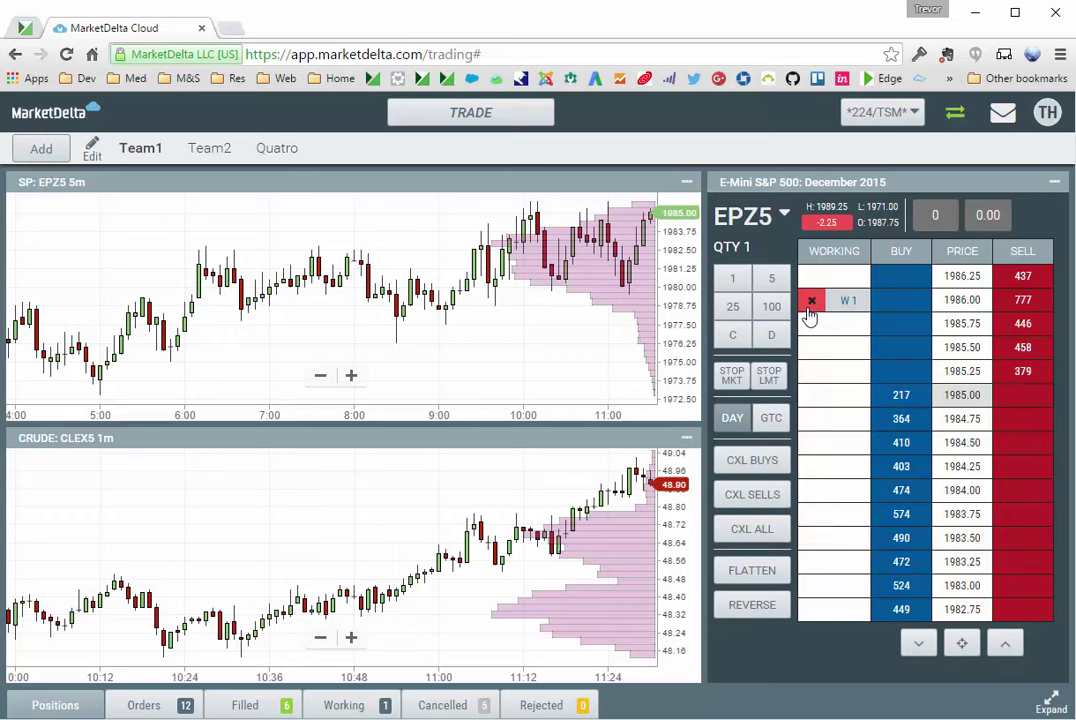
Cancel the 1986.00 working order and place an EPZ5 sell at 1983.50 on the DOM
click(811, 301)
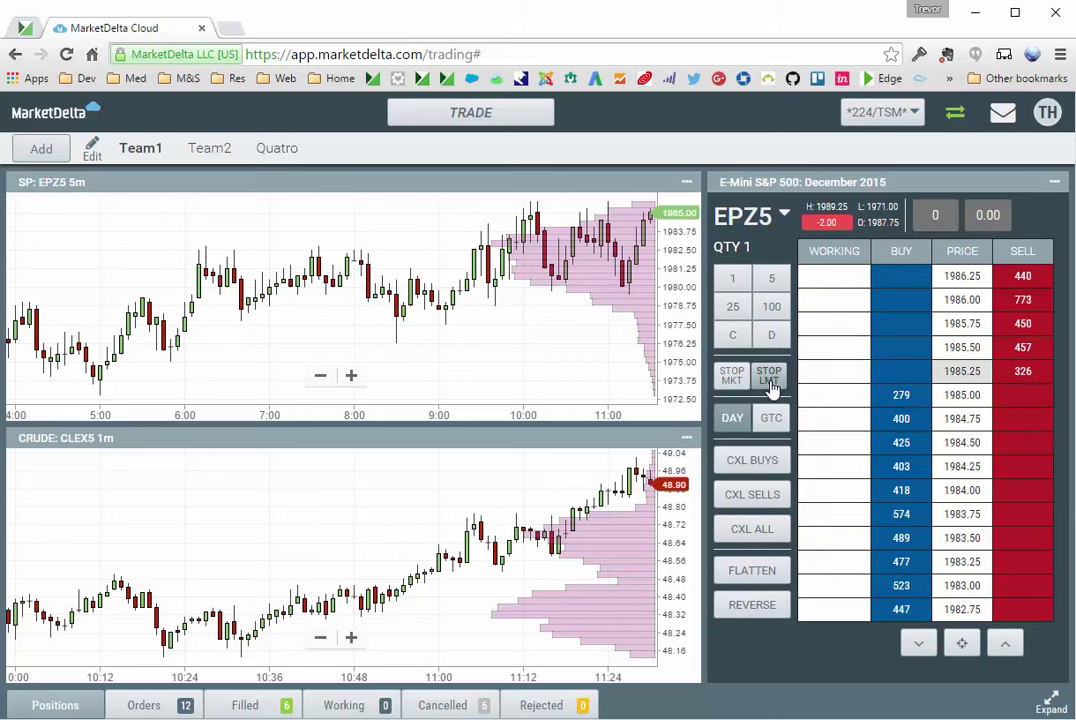
click(997, 558)
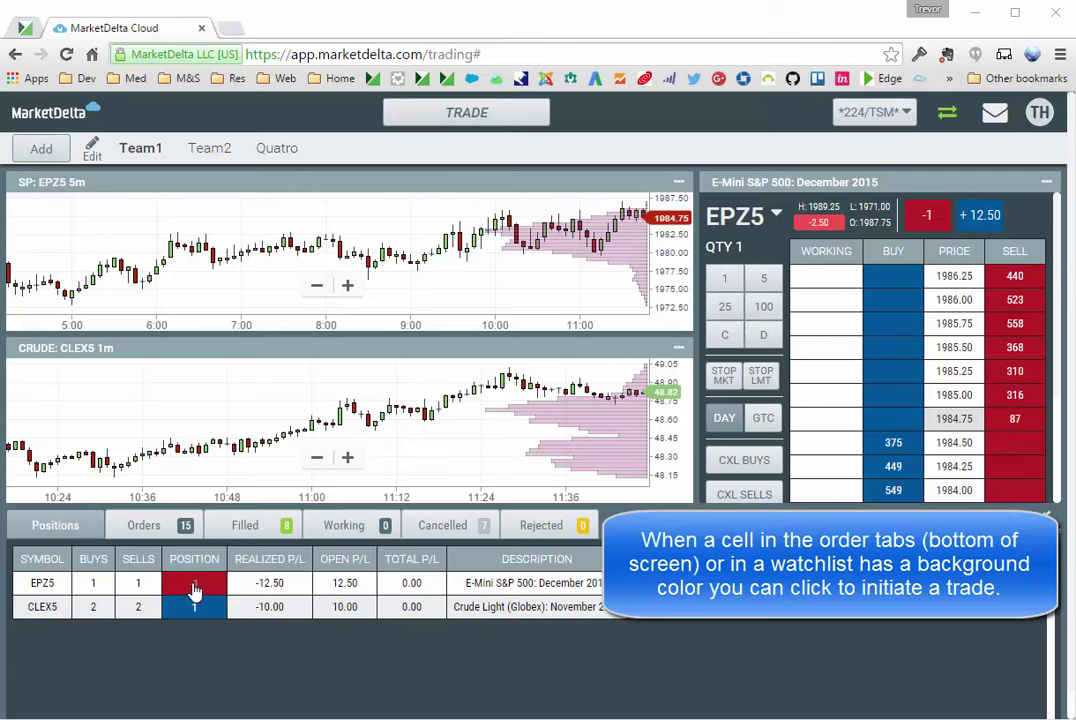
Cover the EPZ5 short with a one-lot market buy and close the CLEX5 long with a market sell
click(188, 588)
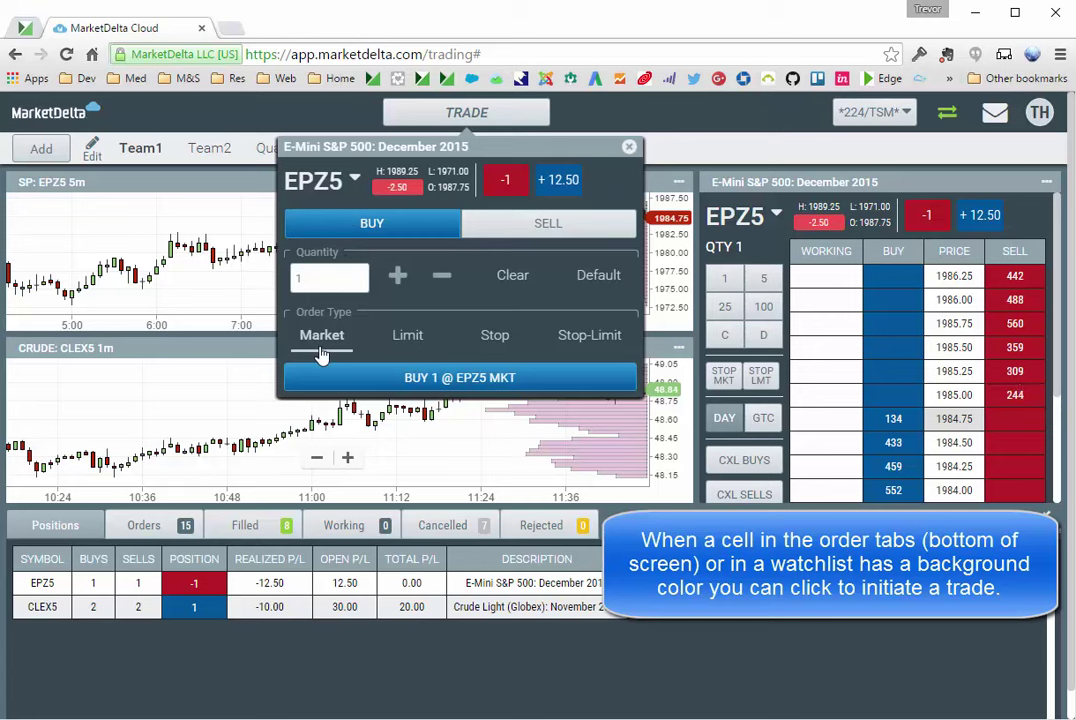
click(490, 380)
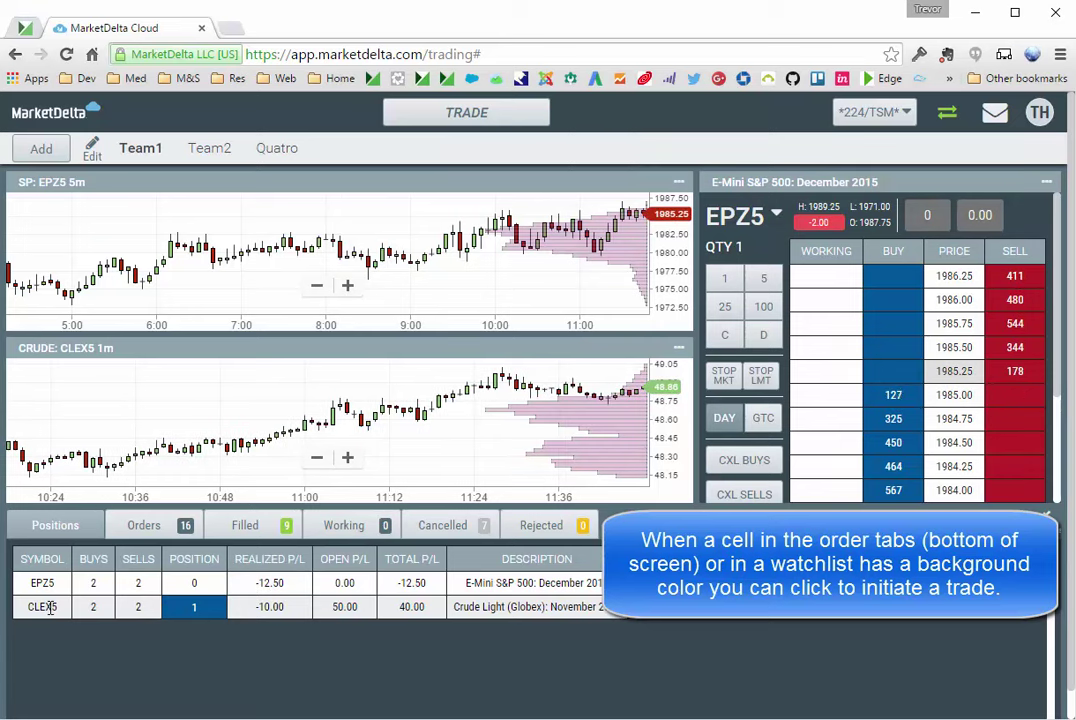
click(215, 612)
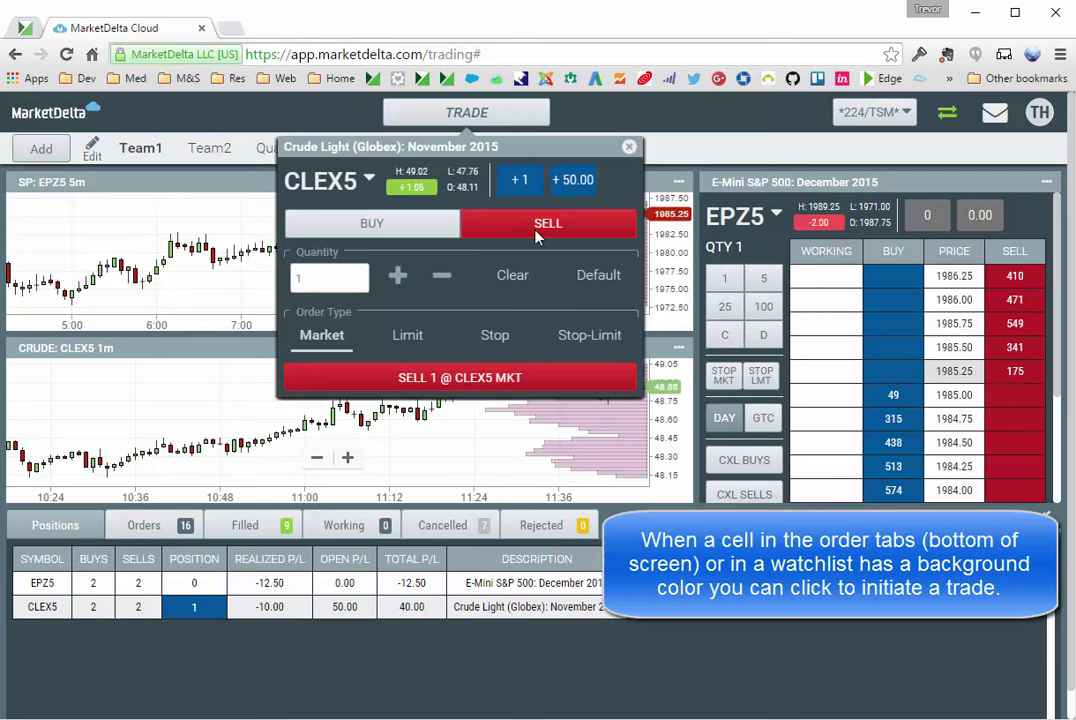
click(463, 378)
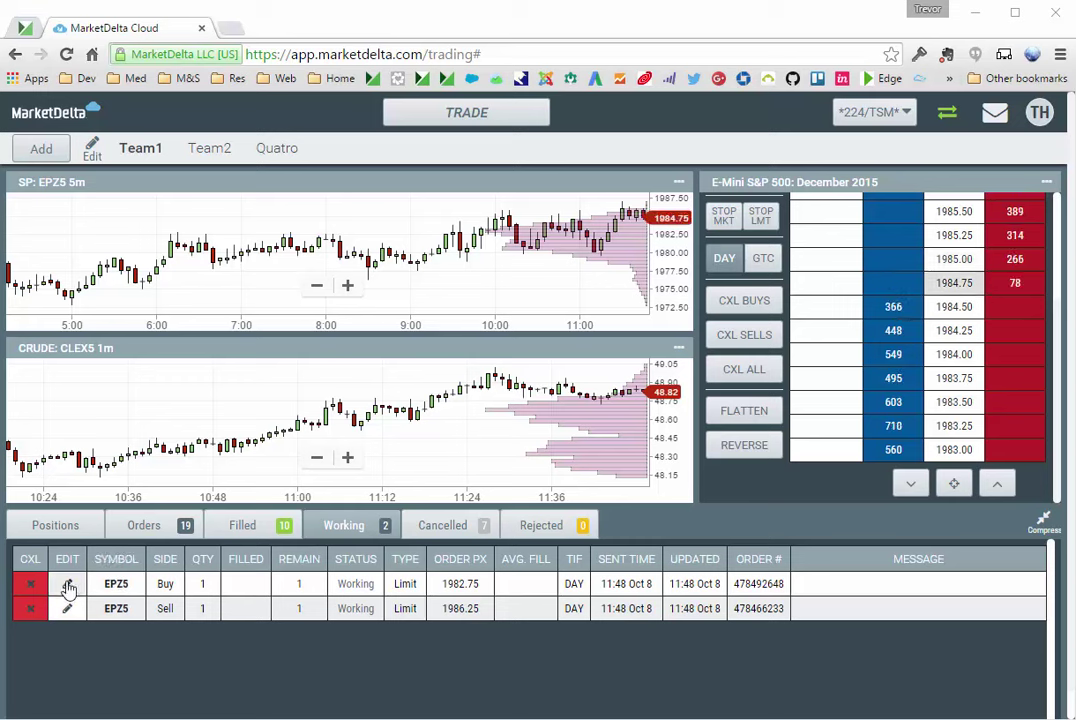
Edit the working EPZ5 buy limit, raising it two ticks to 1983.50, and resubmit
click(68, 586)
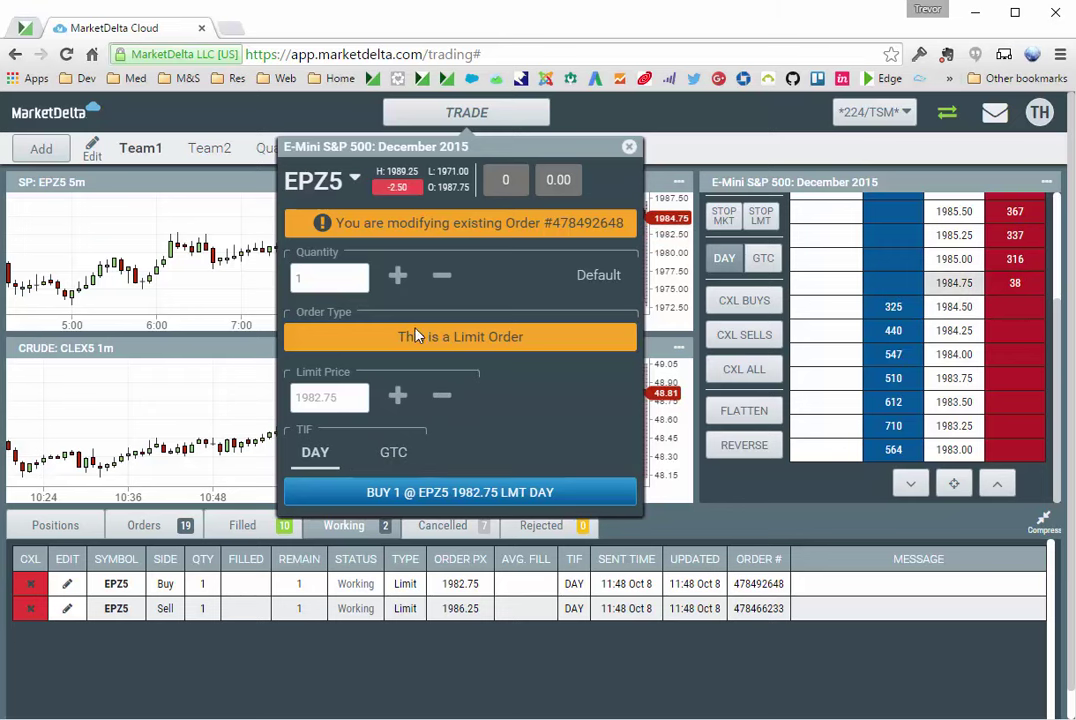
click(398, 397)
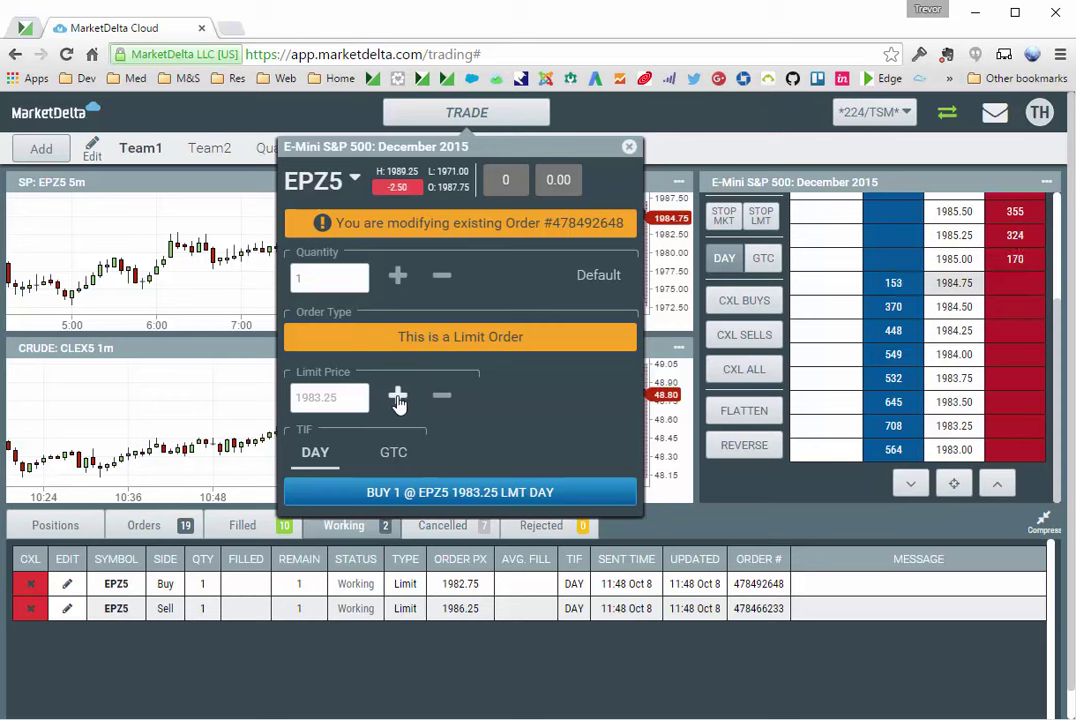
click(398, 397)
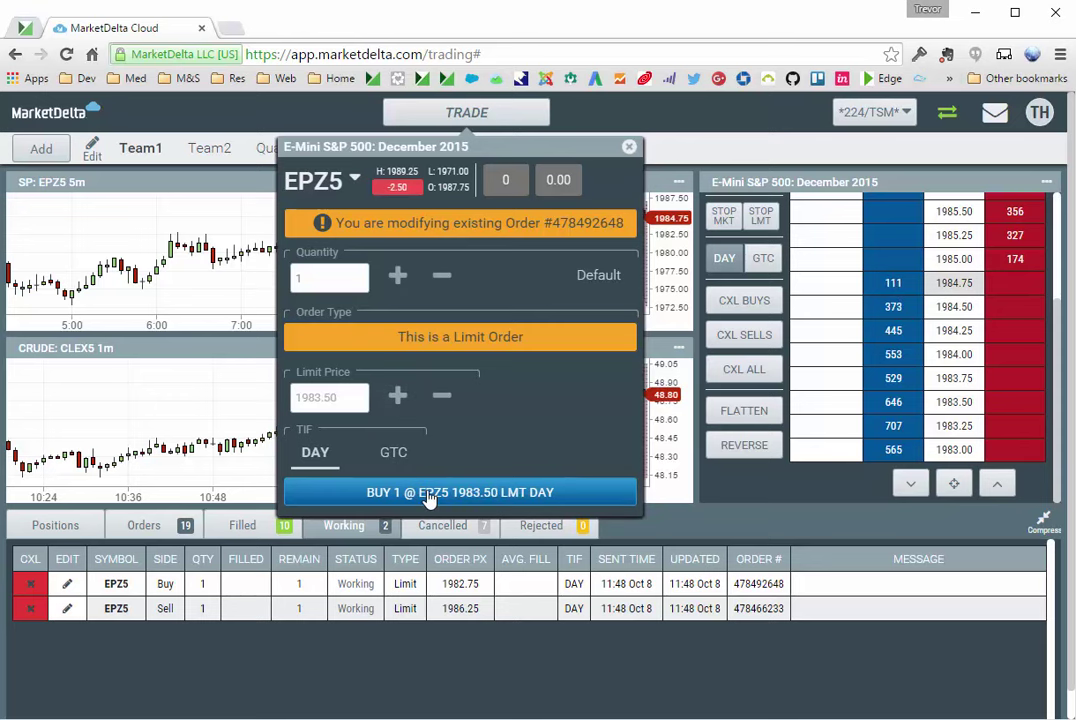
click(428, 493)
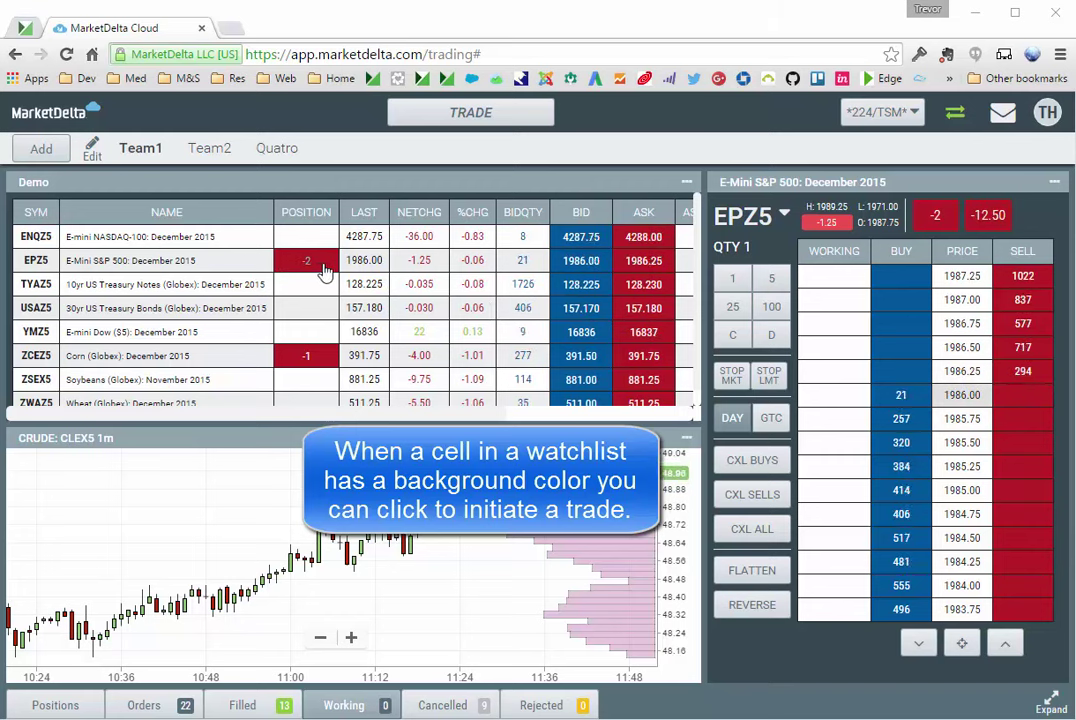
Submit a market buy of 2 EPZ5 from the -2 position cell, closing the S&P short
click(325, 270)
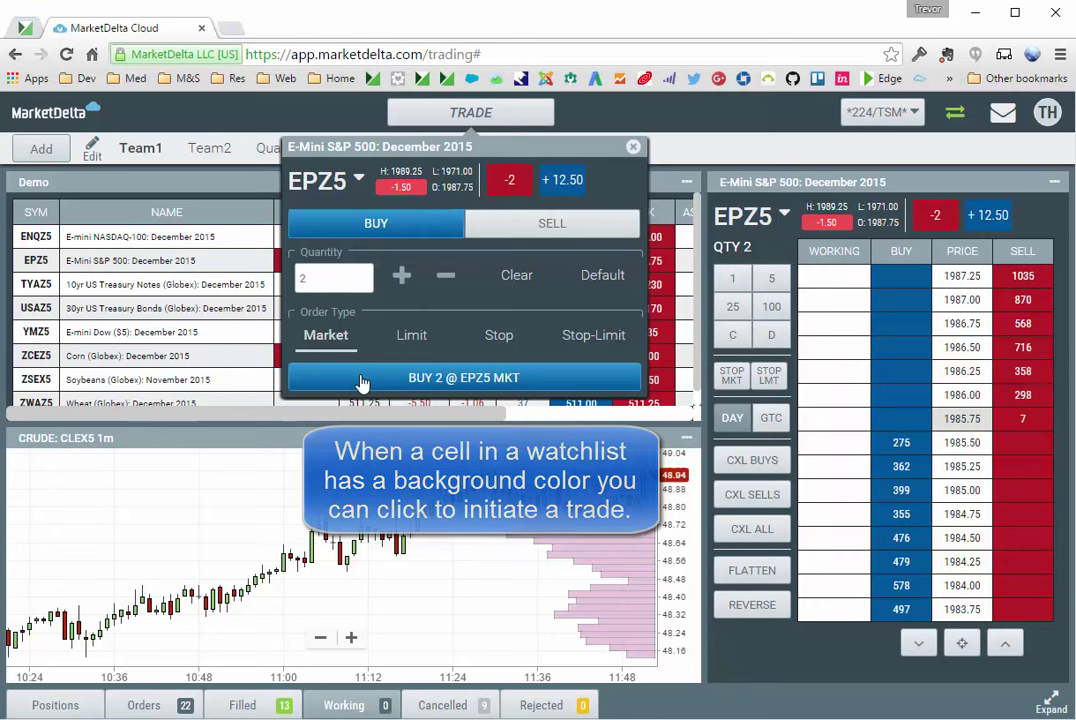
click(362, 378)
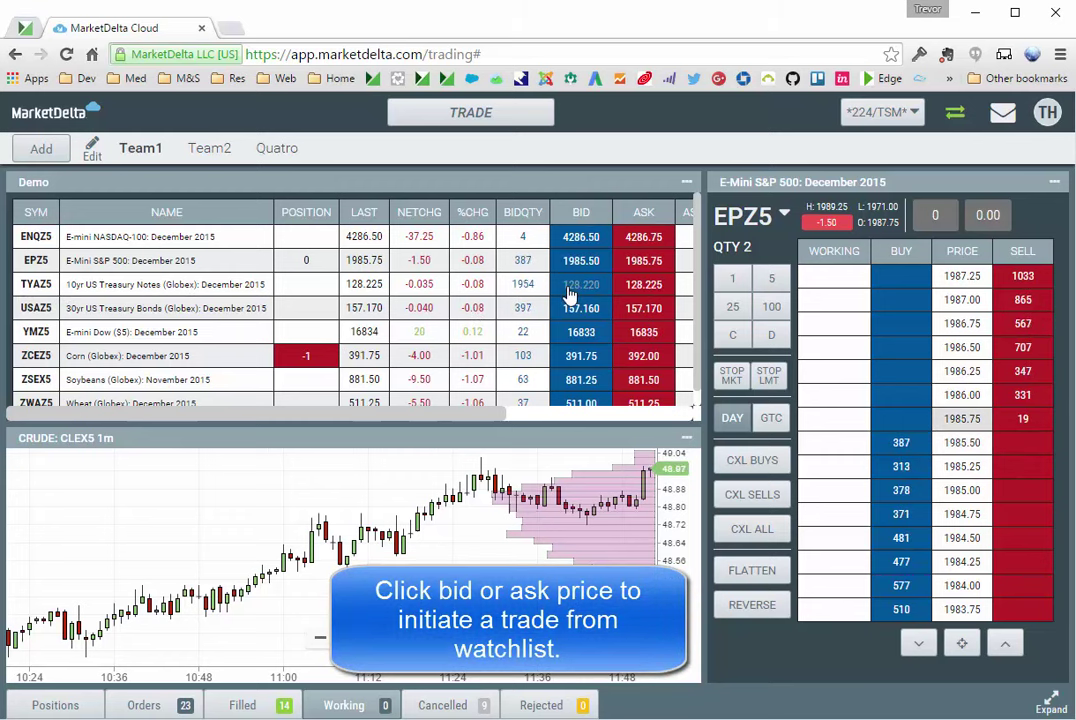
Discard the TYAZ5 ask-side buy ticket and open a sell 1 TYAZ5 limit ticket at 128.225 instead
click(664, 296)
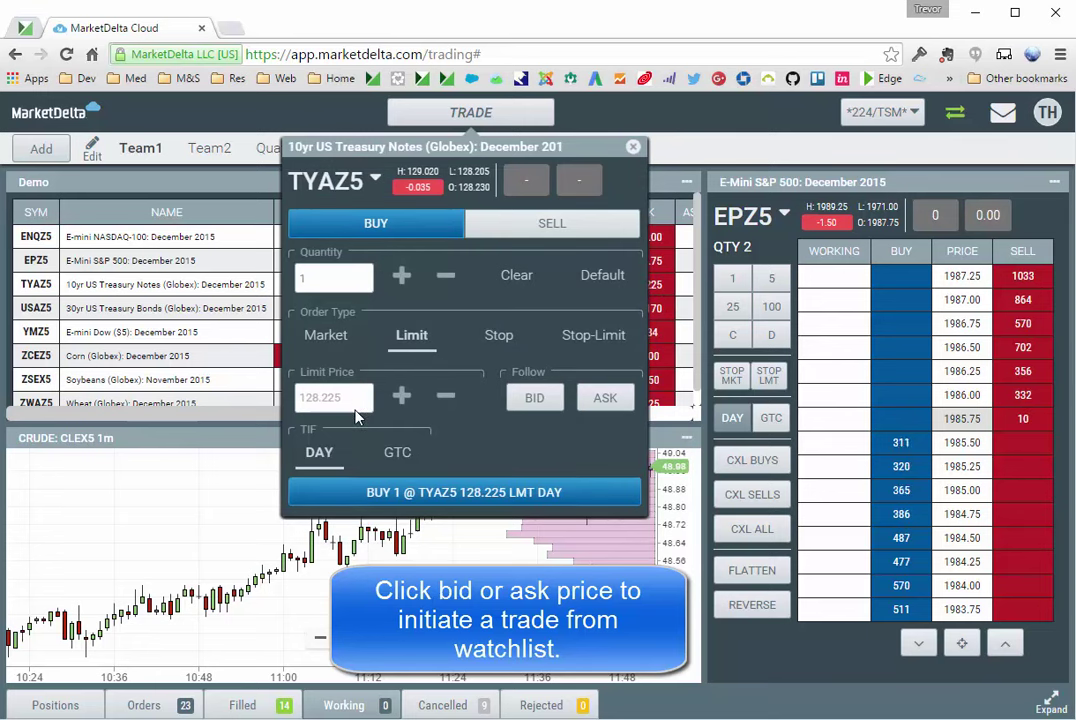
click(631, 148)
click(575, 285)
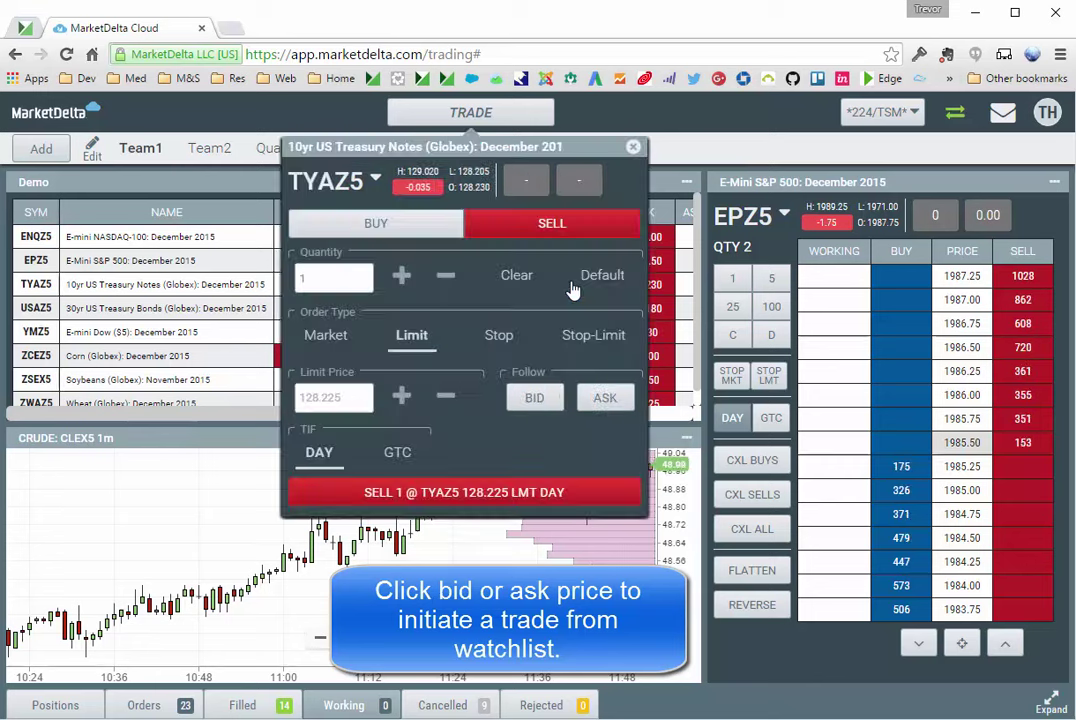